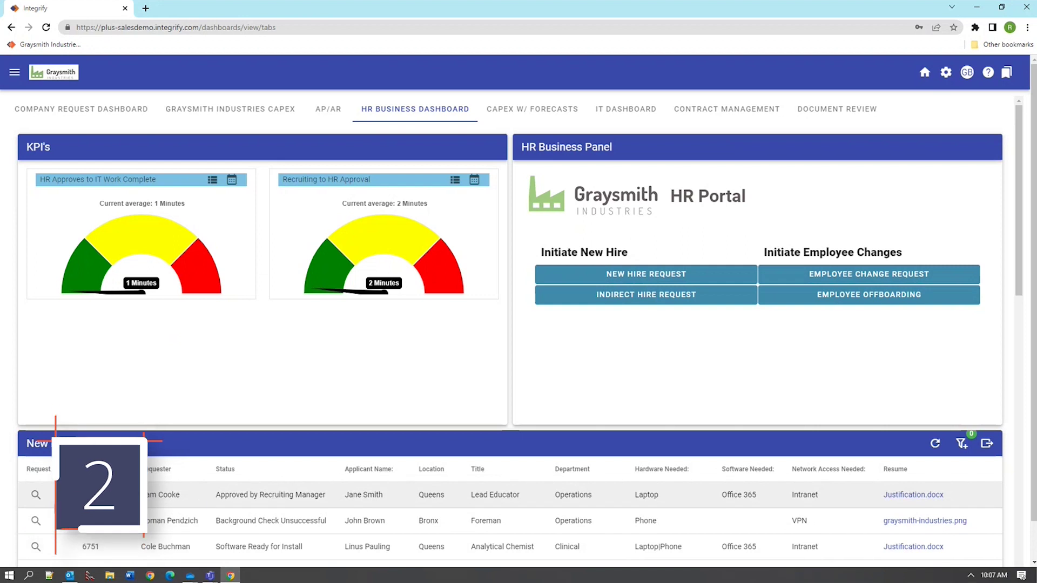
Filter the New Hire Summary report to show only requests for the Bronx location
{"action": "left_click_drag", "start_coordinate": [1015, 203], "coordinate": [1015, 289]}
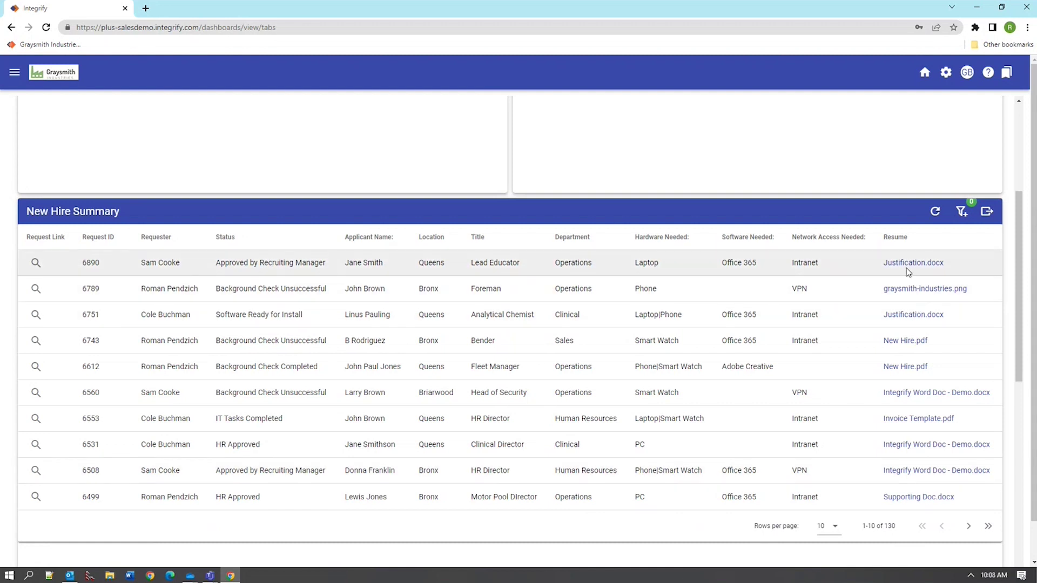
{"action": "left_click", "coordinate": [960, 212]}
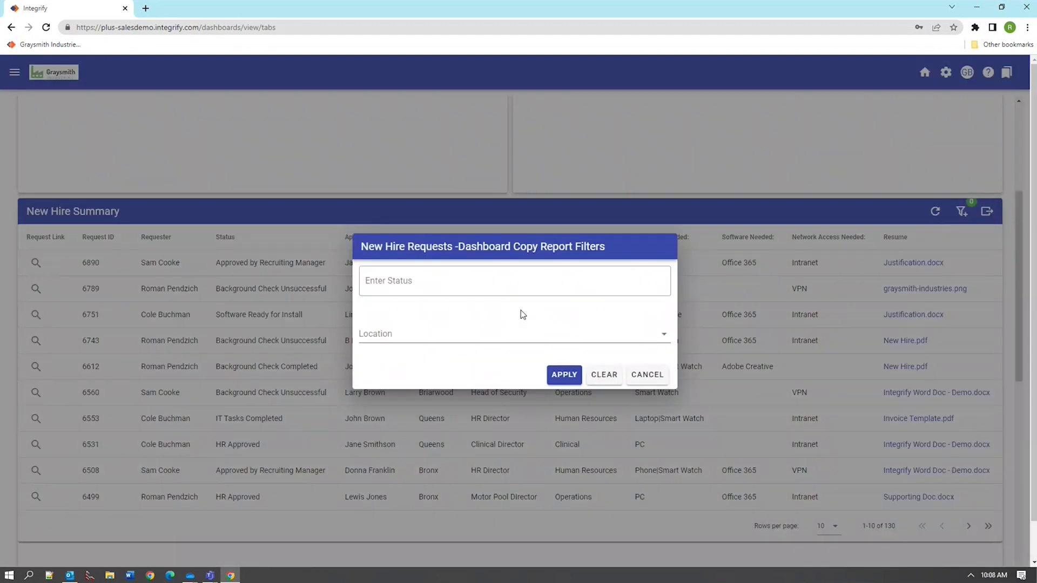
{"action": "left_click", "coordinate": [514, 285]}
{"action": "left_click", "coordinate": [523, 335]}
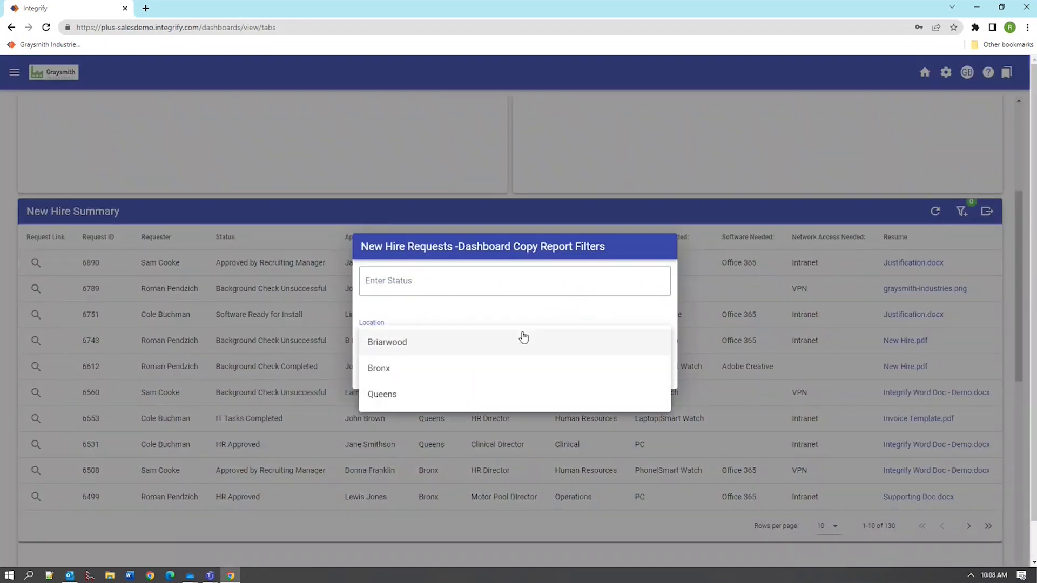
{"action": "left_click", "coordinate": [468, 363]}
{"action": "left_click", "coordinate": [576, 378]}
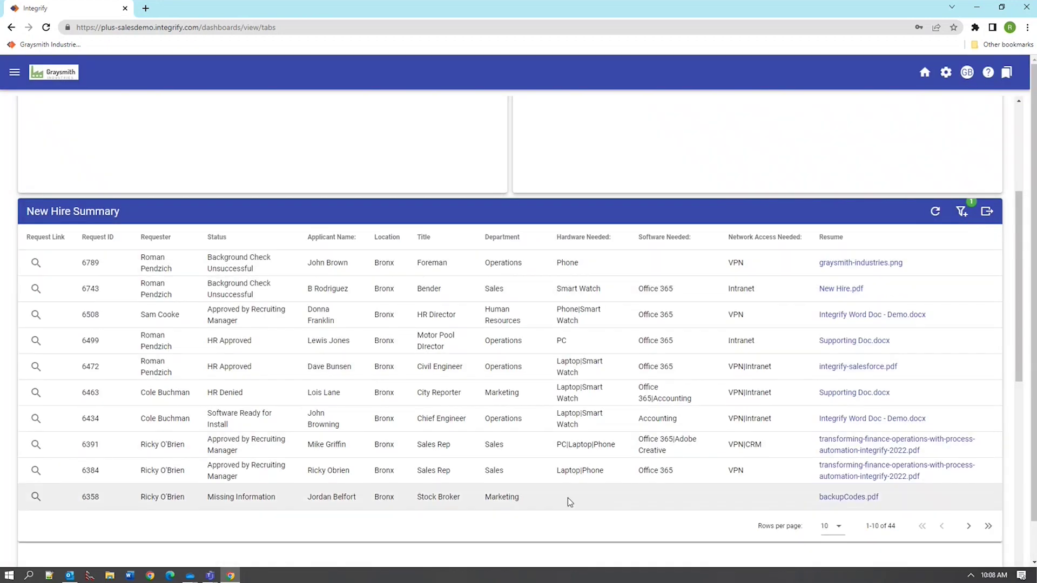
Clear the location filter from the New Hire Summary report
{"action": "left_click", "coordinate": [962, 211]}
{"action": "left_click", "coordinate": [594, 381]}
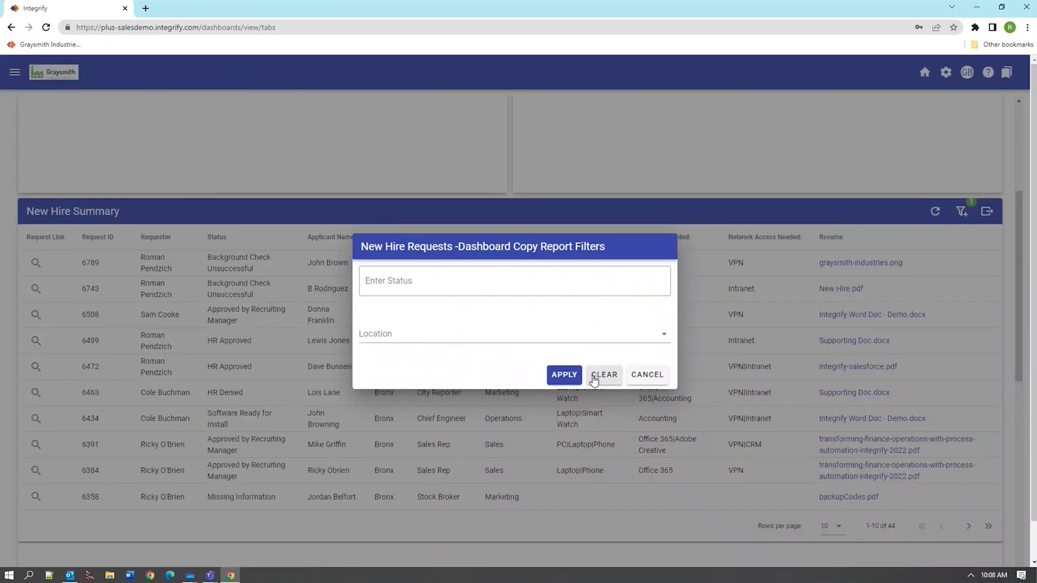
{"action": "left_click", "coordinate": [560, 378]}
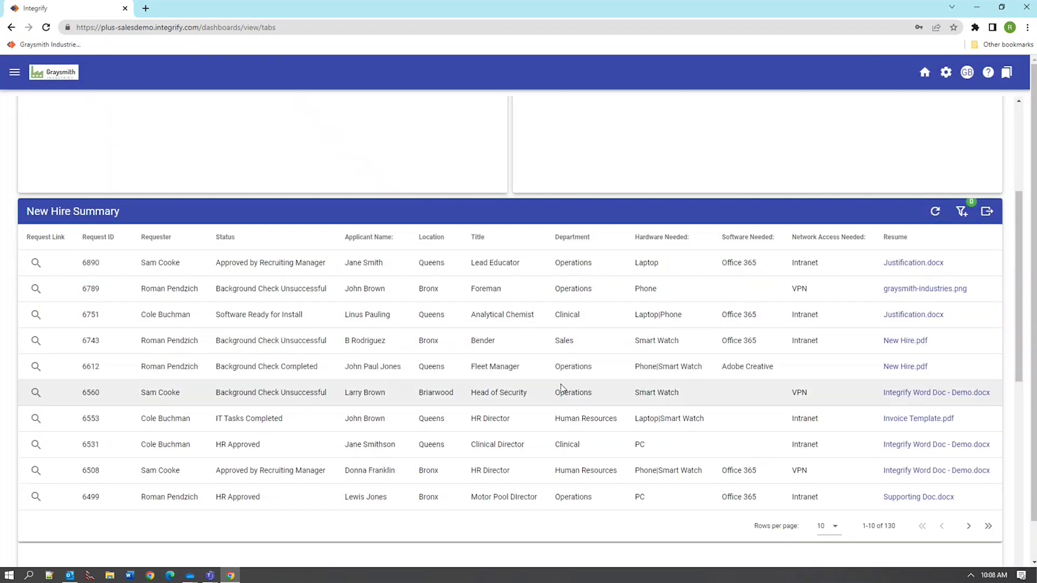
Start a new hire request from the HR Business Panel, entering CTO as the job title and the applicant's name
{"action": "scroll", "coordinate": [413, 297], "scroll_direction": "up", "scroll_amount": 5}
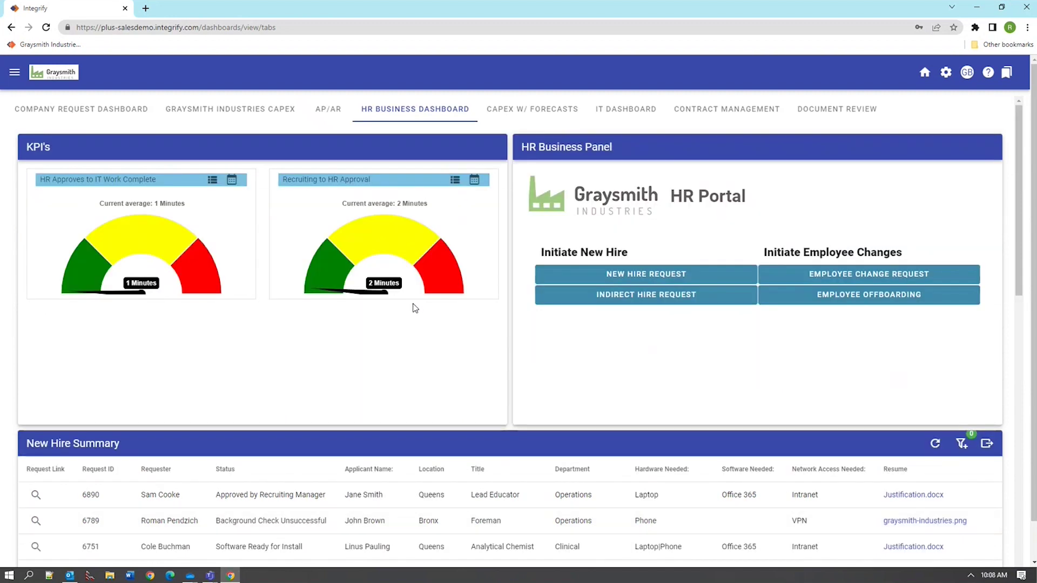
{"action": "left_click", "coordinate": [645, 276]}
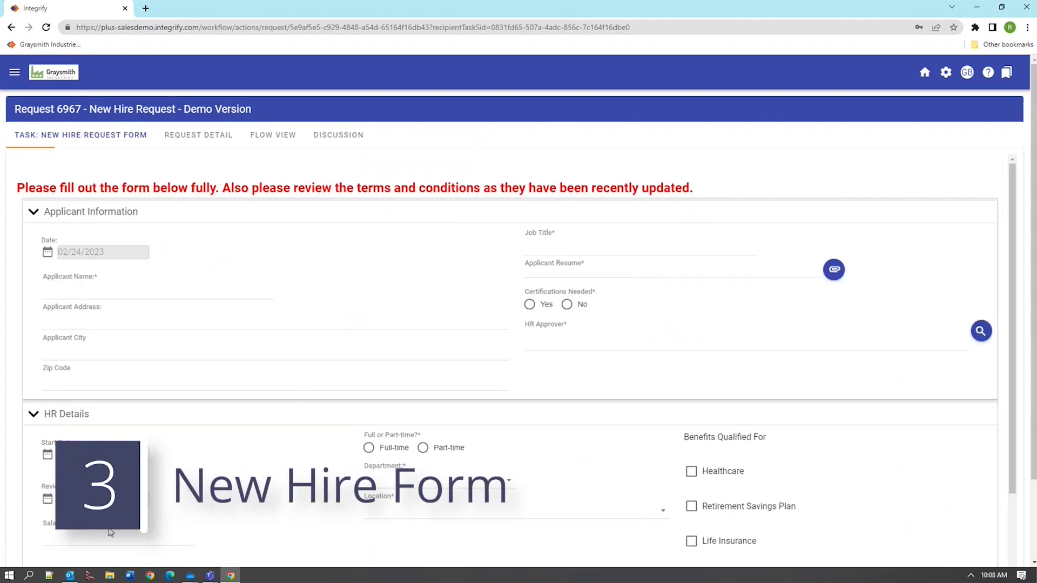
{"action": "left_click", "coordinate": [570, 245]}
{"action": "type", "text": "CTO"}
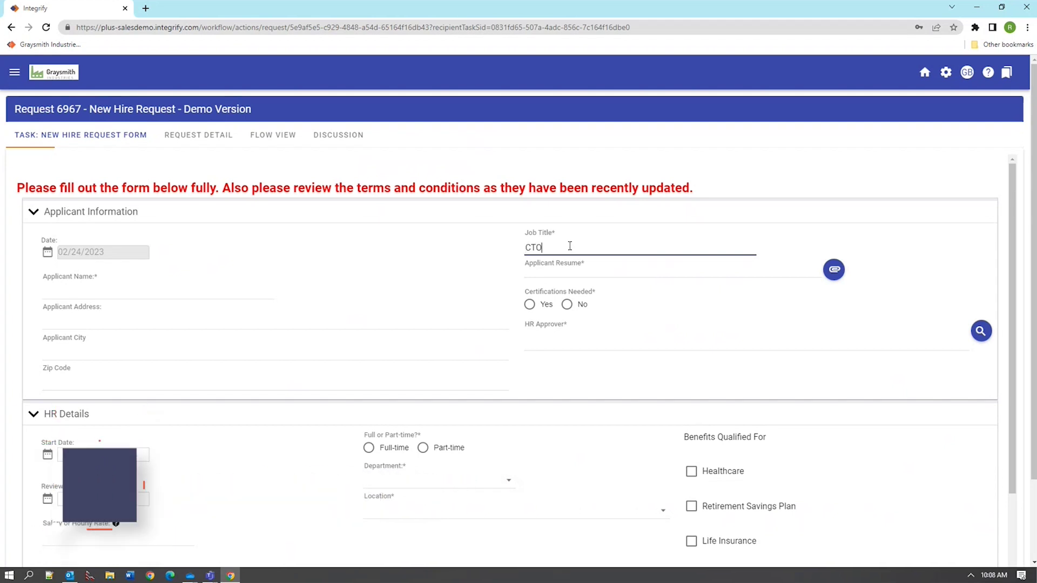
{"action": "left_click", "coordinate": [79, 288]}
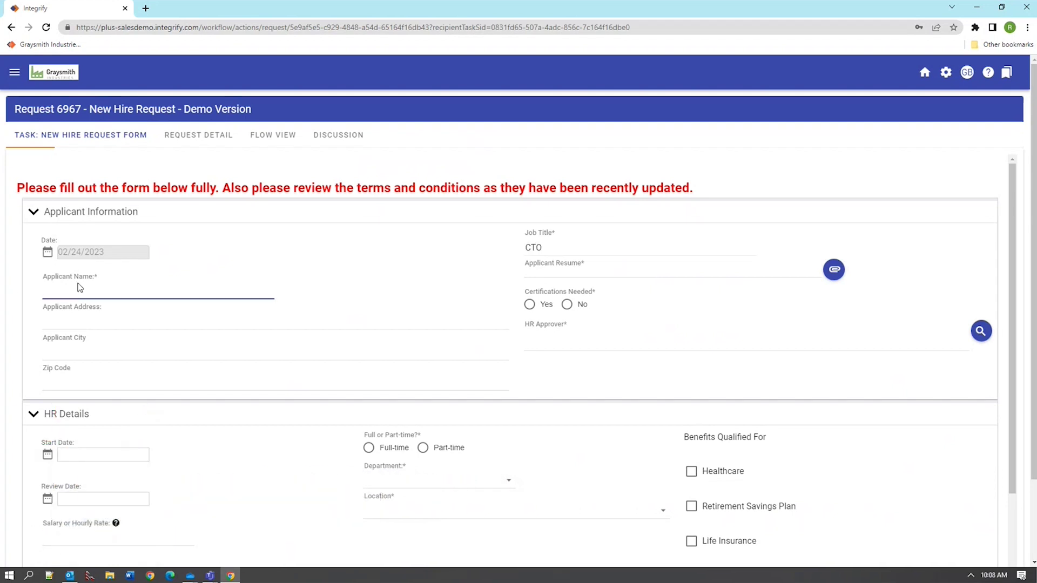
{"action": "type", "text": "Jane Brown"}
Fill in the applicant's street address, city and zip code
{"action": "left_click", "coordinate": [68, 318]}
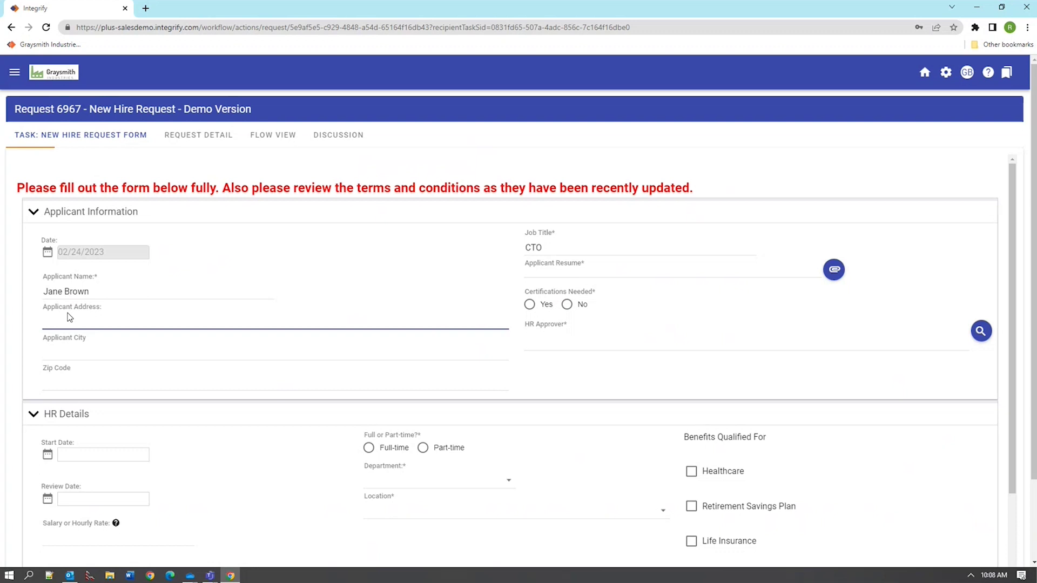
{"action": "type", "text": "111 Main Street"}
{"action": "key", "text": "Tab"}
{"action": "type", "text": "Chicago"}
{"action": "key", "text": "Tab"}
{"action": "type", "text": "60606"}
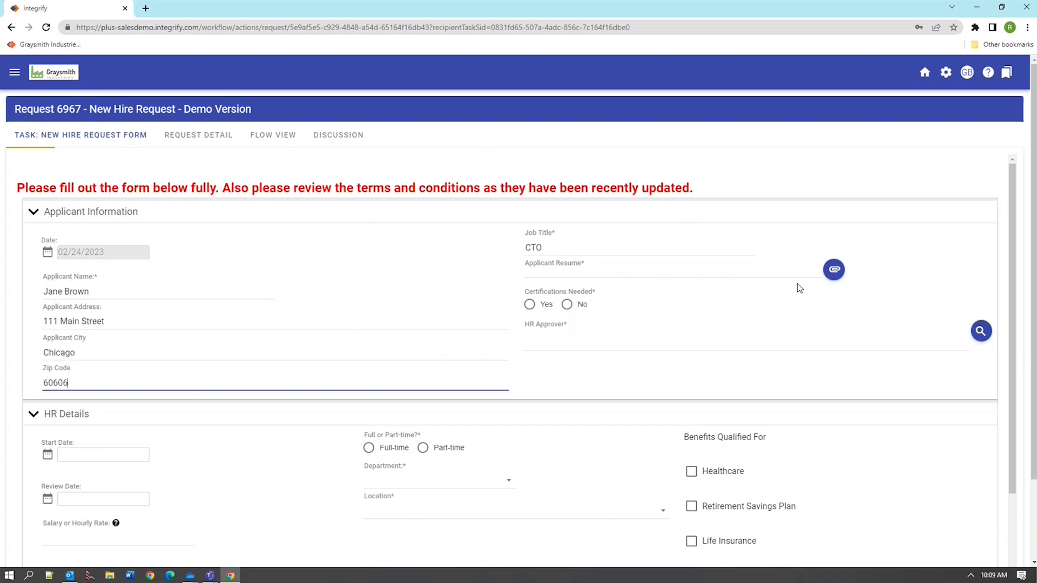
Attach the file Integrify Word Doc - Demo.docx from Downloads as the applicant's resume
{"action": "left_click", "coordinate": [833, 269]}
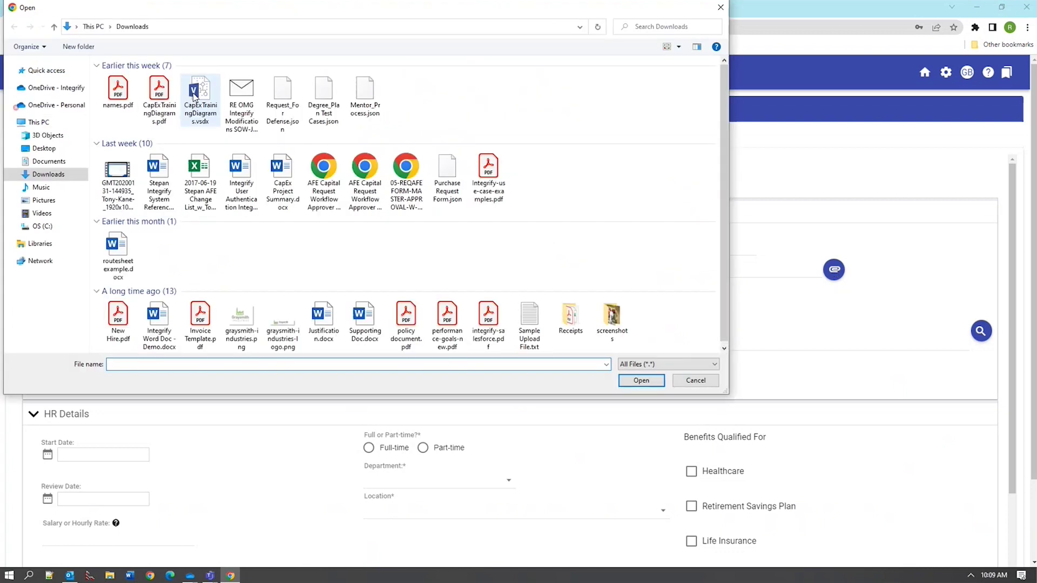
{"action": "left_click", "coordinate": [159, 319]}
{"action": "left_click", "coordinate": [641, 381]}
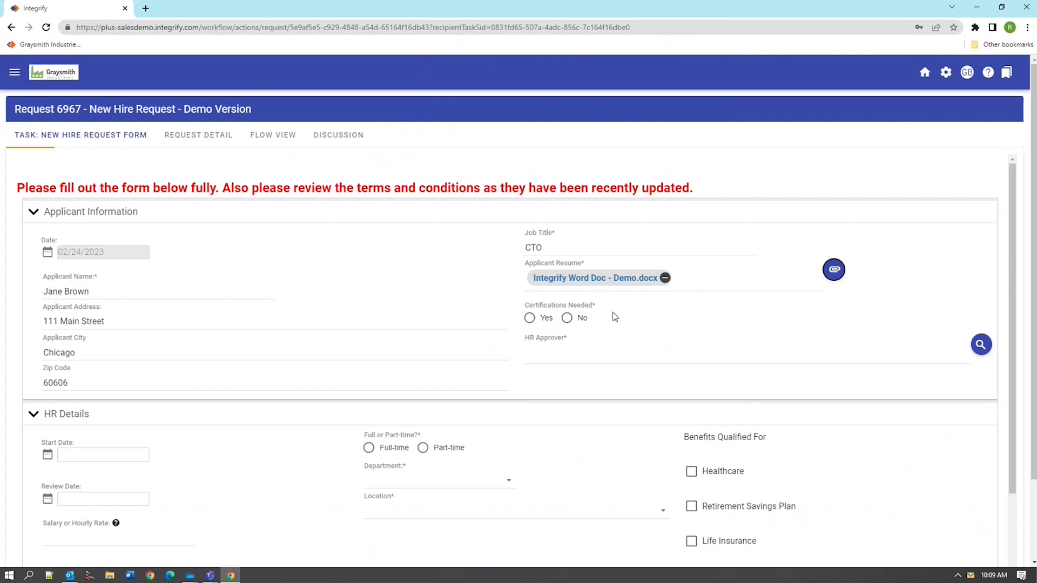
Mark certifications as needed and enter Tech Cert in the certification section
{"action": "left_click", "coordinate": [529, 319]}
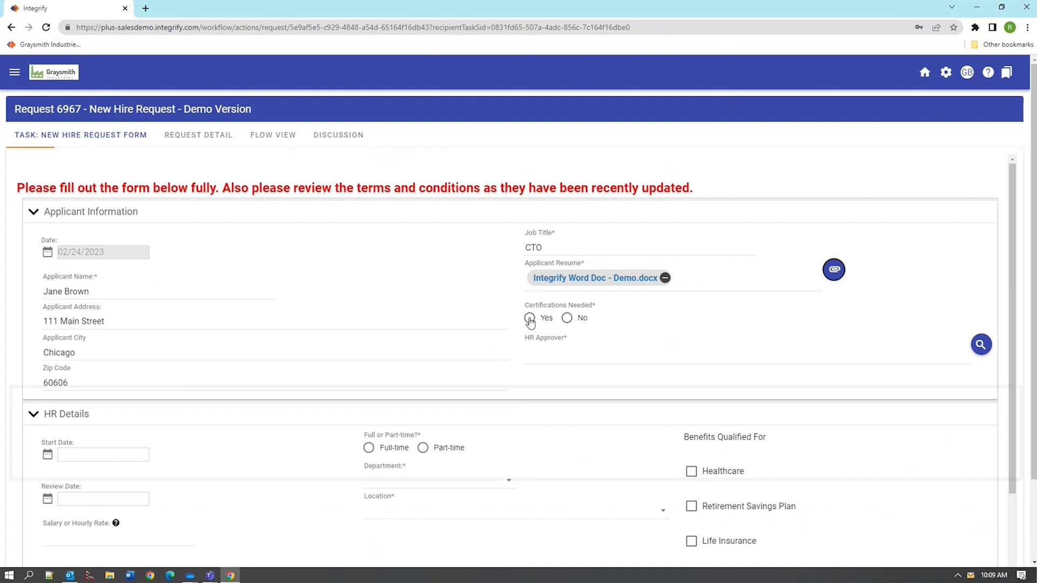
{"action": "left_click", "coordinate": [284, 444]}
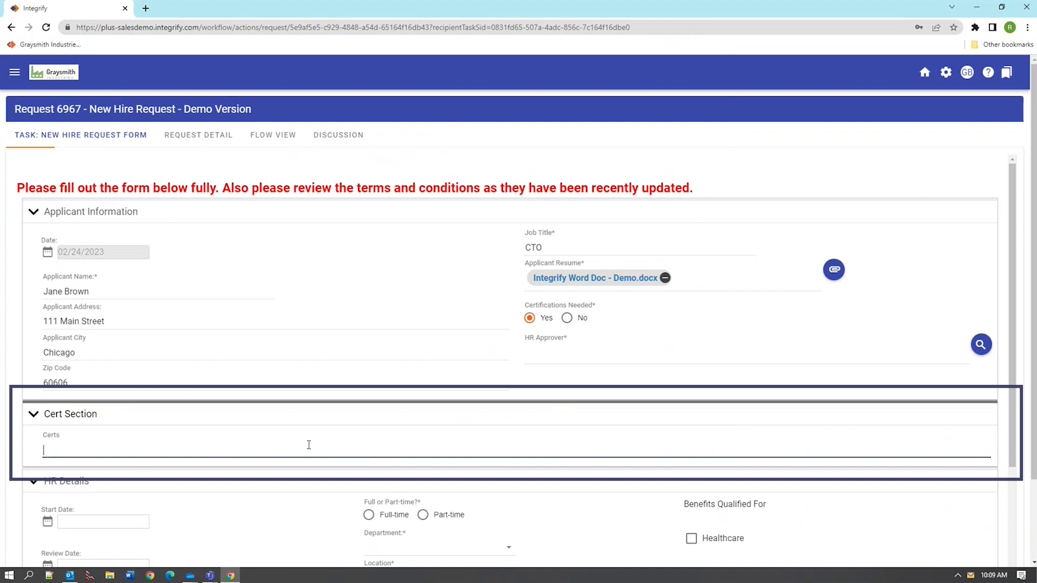
{"action": "type", "text": "Tech Cet"}
{"action": "type", "text": "t"}
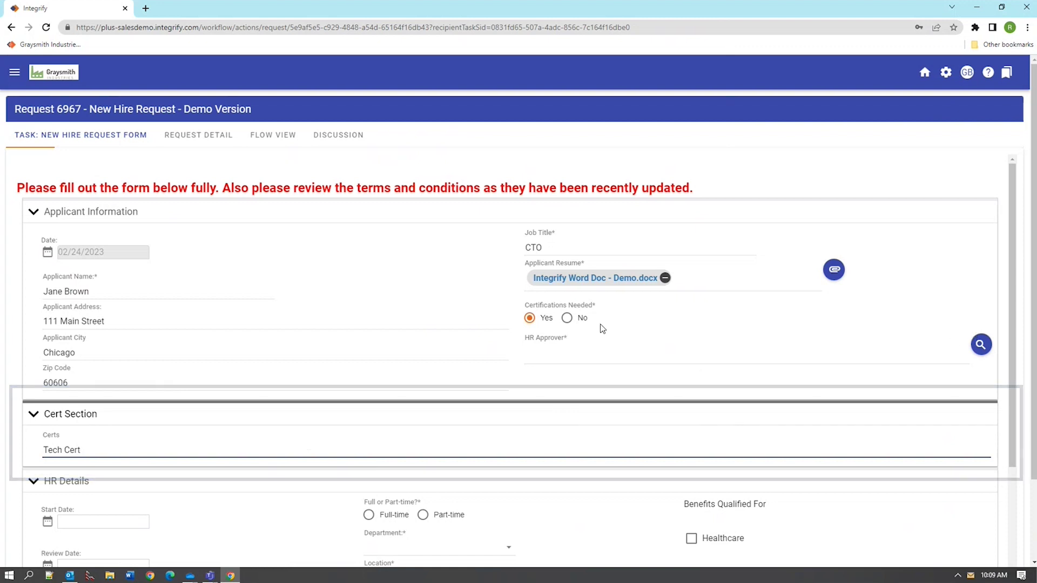
Switch the certification requirement to No and back to Yes, and choose the HR approver from the lookup list
{"action": "left_click", "coordinate": [582, 319]}
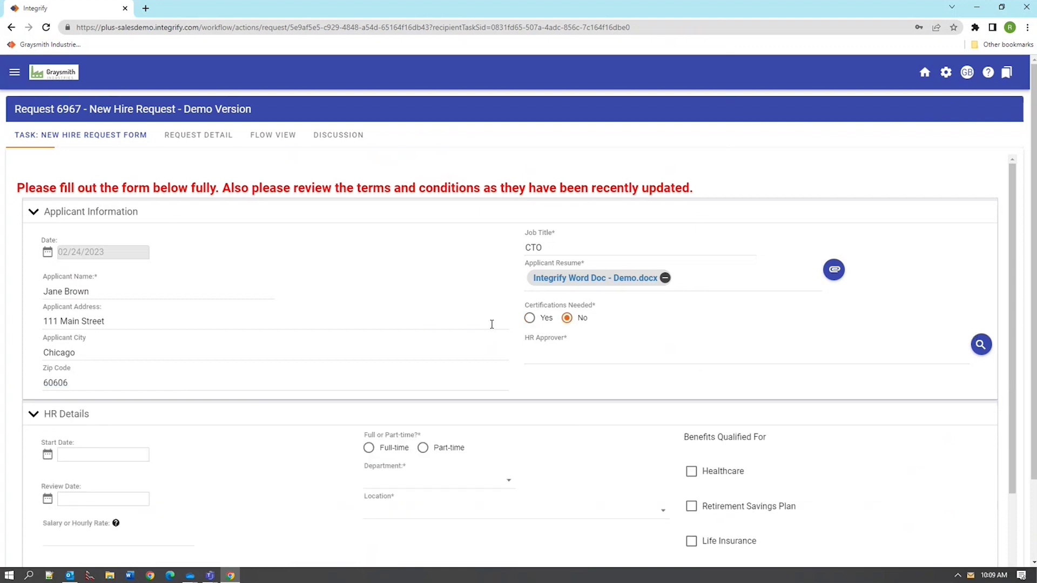
{"action": "left_click", "coordinate": [529, 318]}
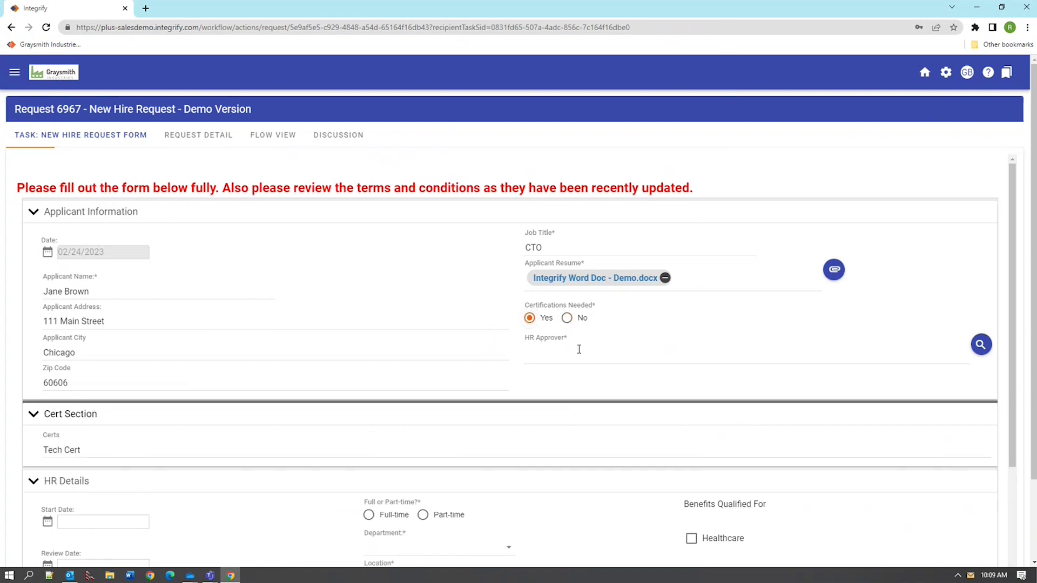
{"action": "left_click", "coordinate": [980, 344]}
{"action": "left_click", "coordinate": [220, 314]}
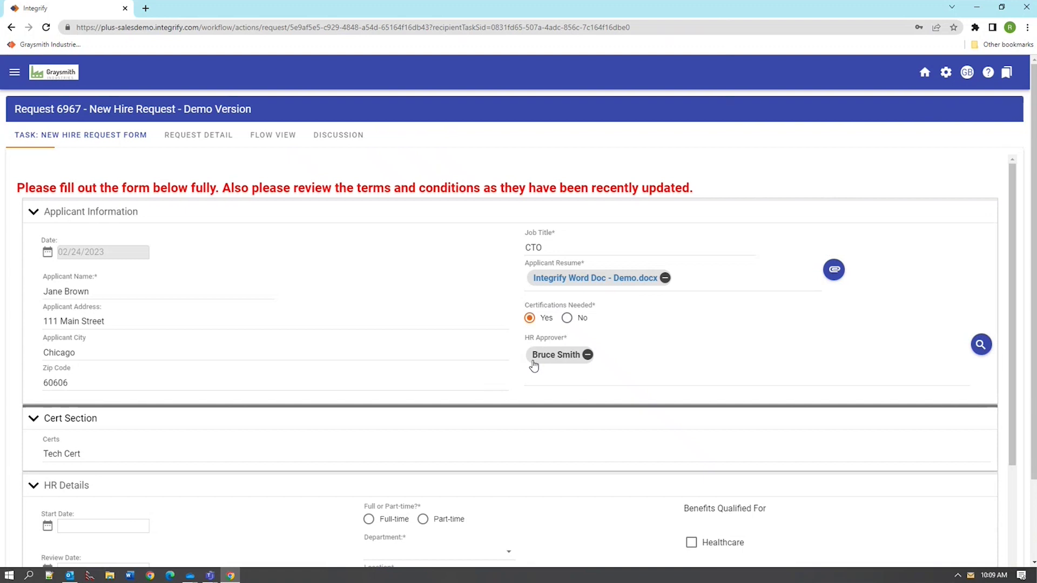
Set the start date to 02/24/2023 and the review date to 02/24/2024 in the HR details
{"action": "scroll", "coordinate": [534, 365], "scroll_direction": "down", "scroll_amount": 5}
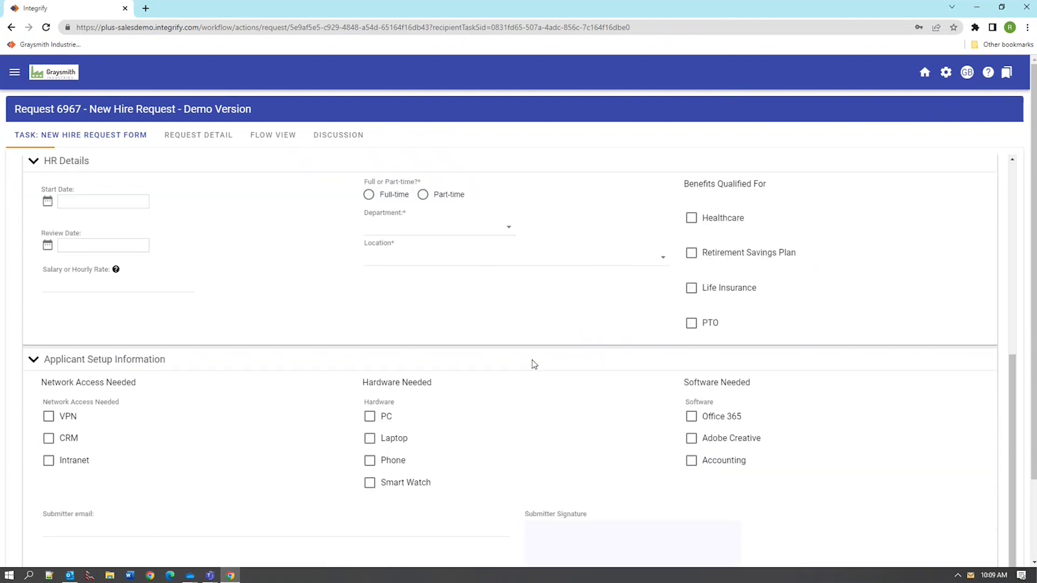
{"action": "left_click", "coordinate": [111, 202]}
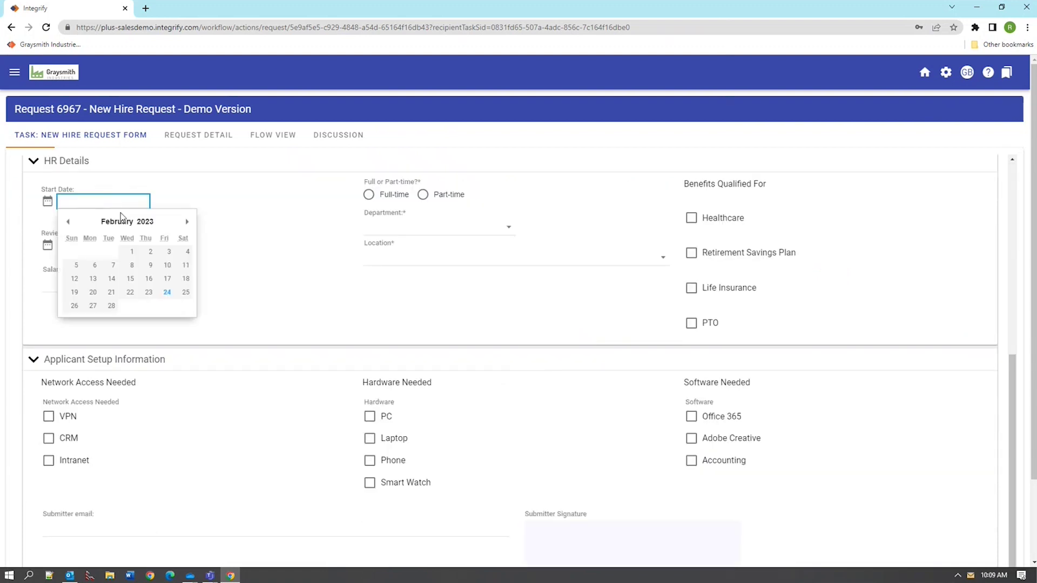
{"action": "left_click", "coordinate": [166, 292]}
{"action": "left_click", "coordinate": [108, 246]}
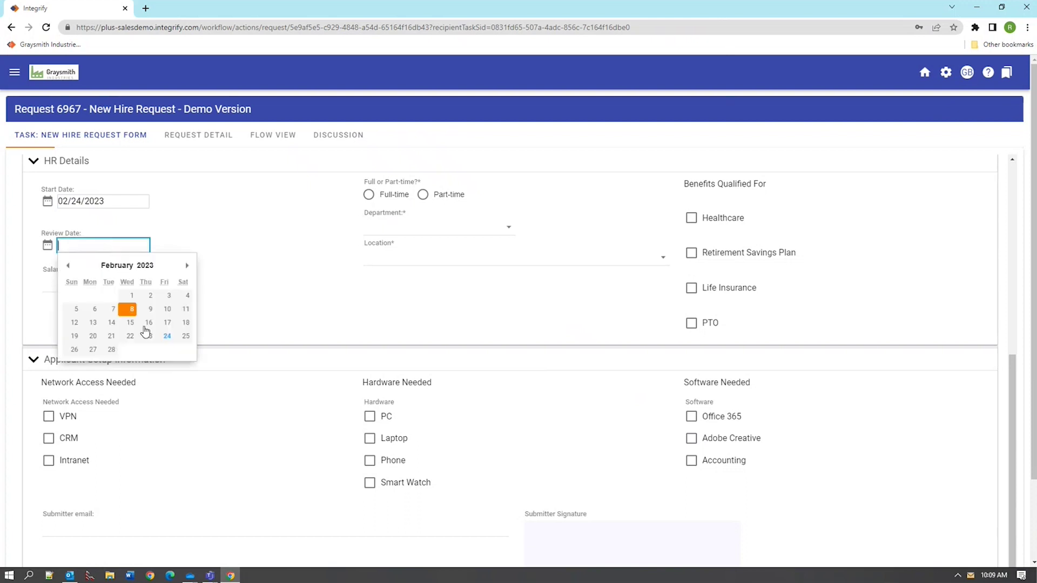
{"action": "left_click", "coordinate": [167, 336]}
{"action": "left_click", "coordinate": [108, 245]}
{"action": "key", "text": "BackSpace"}
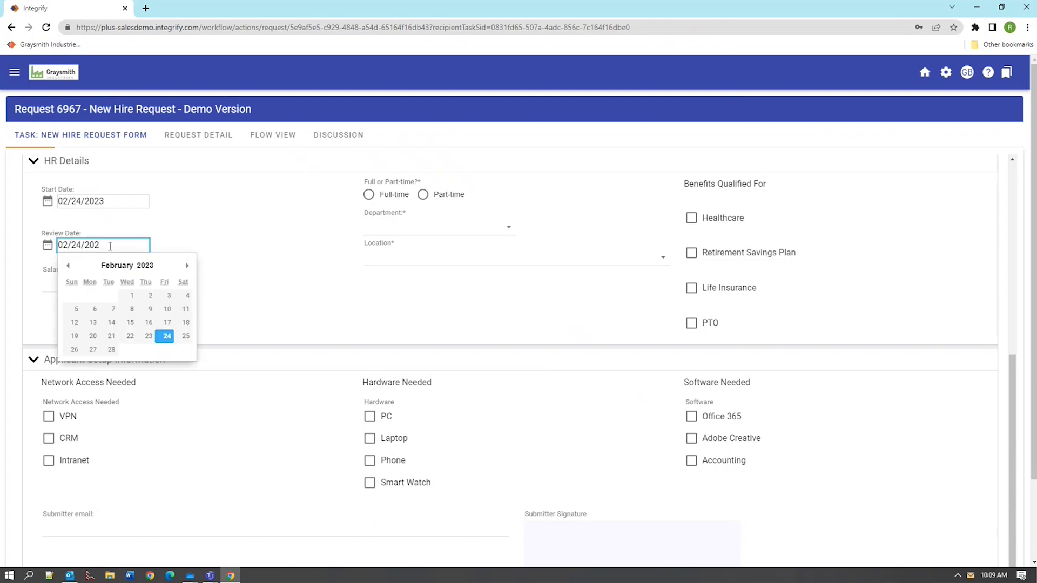
{"action": "type", "text": "4"}
Set the position to full-time and assign it to the Clinical department
{"action": "left_click", "coordinate": [369, 195]}
{"action": "left_click", "coordinate": [387, 226]}
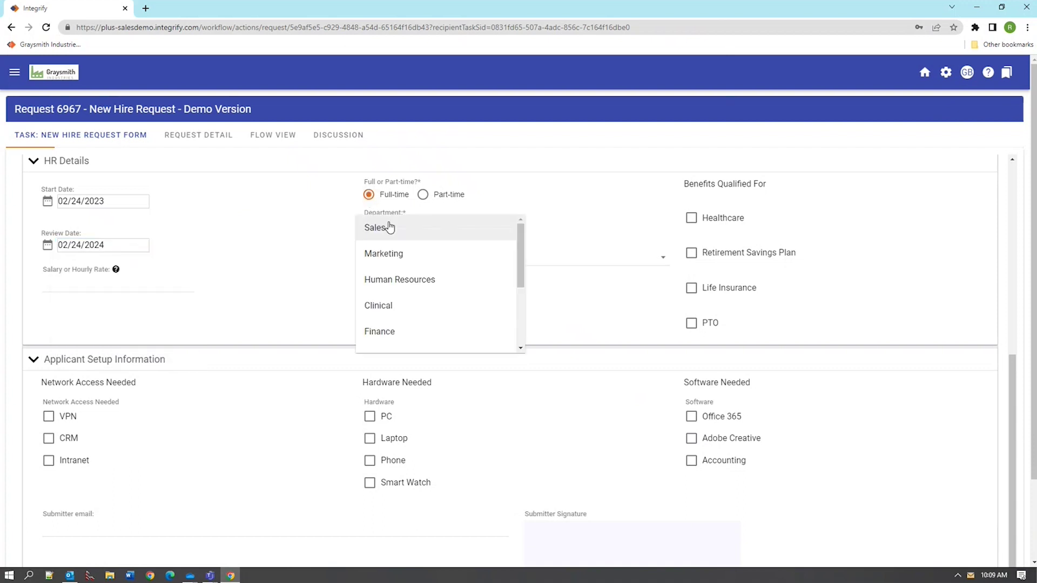
{"action": "left_click", "coordinate": [389, 306]}
Select Healthcare, Retirement Savings Plan, Life Insurance and PTO as the benefits the applicant qualifies for
{"action": "left_click", "coordinate": [691, 218]}
{"action": "left_click", "coordinate": [693, 252]}
{"action": "left_click", "coordinate": [691, 287]}
{"action": "left_click", "coordinate": [691, 323]}
Select VPN network access, a PC and Office 365 in the applicant setup information
{"action": "left_click", "coordinate": [48, 416]}
{"action": "left_click", "coordinate": [369, 417]}
{"action": "left_click", "coordinate": [691, 416]}
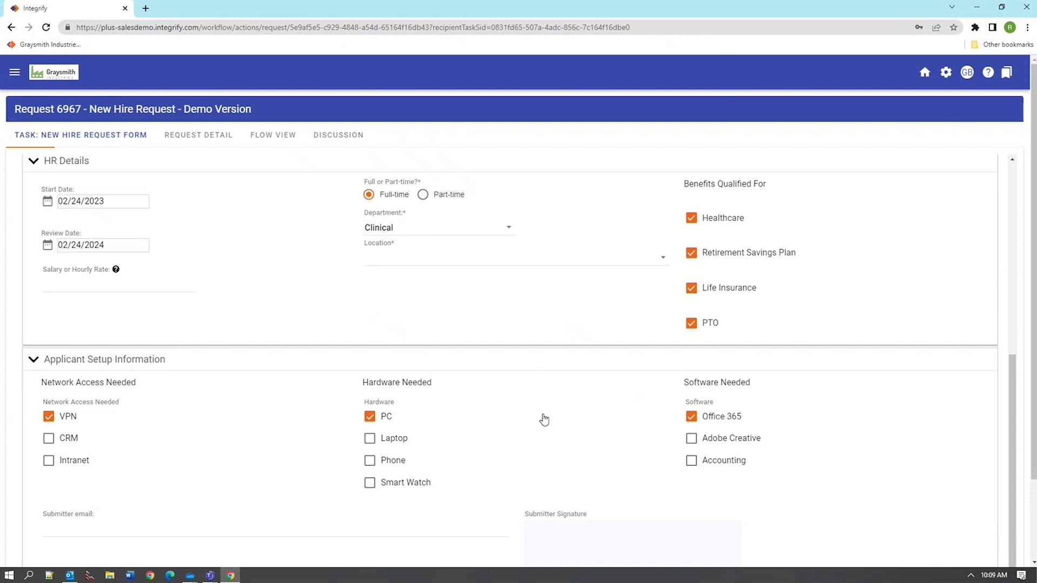
Set the location to Bronx and submit the completed new hire request form
{"action": "left_click", "coordinate": [558, 261]}
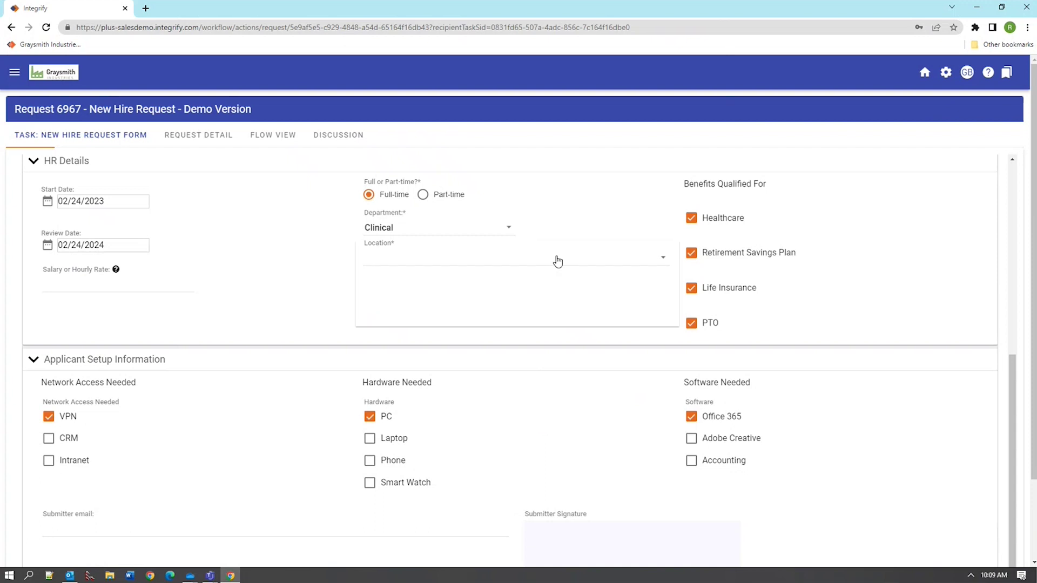
{"action": "left_click", "coordinate": [481, 283]}
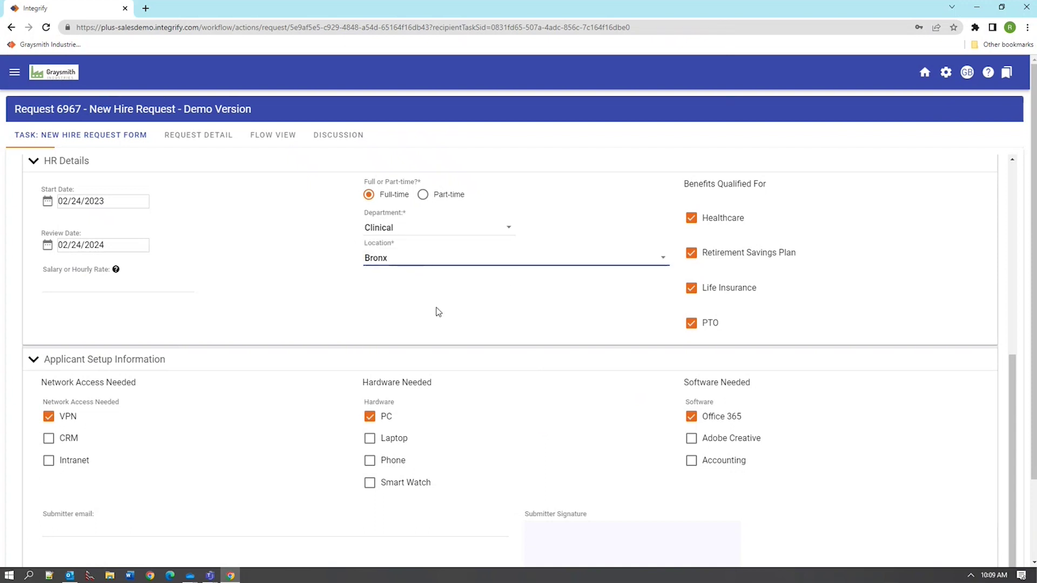
{"action": "scroll", "coordinate": [436, 308], "scroll_direction": "up", "scroll_amount": 5}
{"action": "scroll", "coordinate": [437, 307], "scroll_direction": "down", "scroll_amount": 5}
{"action": "scroll", "coordinate": [438, 302], "scroll_direction": "down", "scroll_amount": 1}
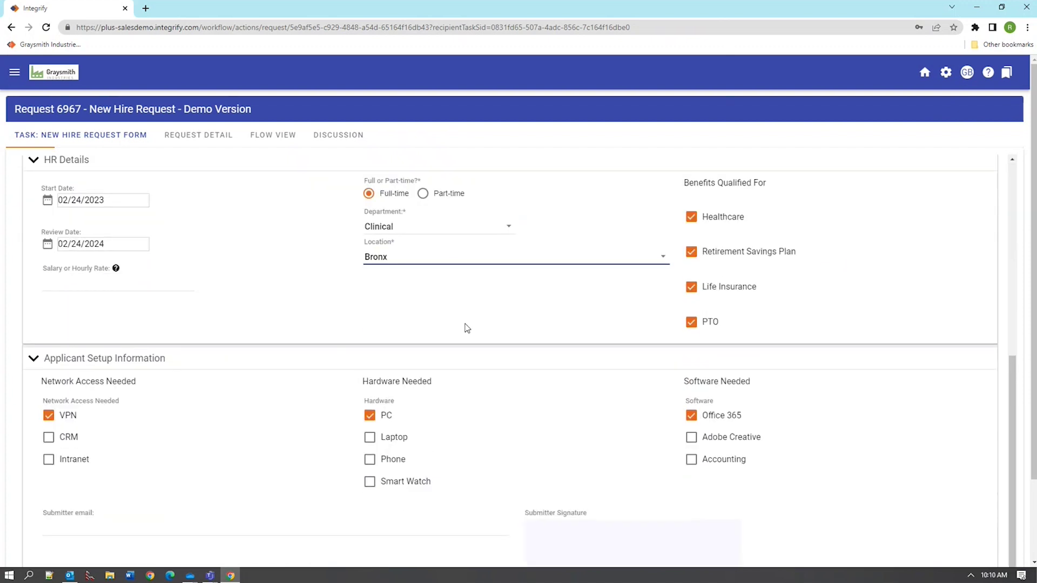
{"action": "scroll", "coordinate": [824, 528], "scroll_direction": "down", "scroll_amount": 2}
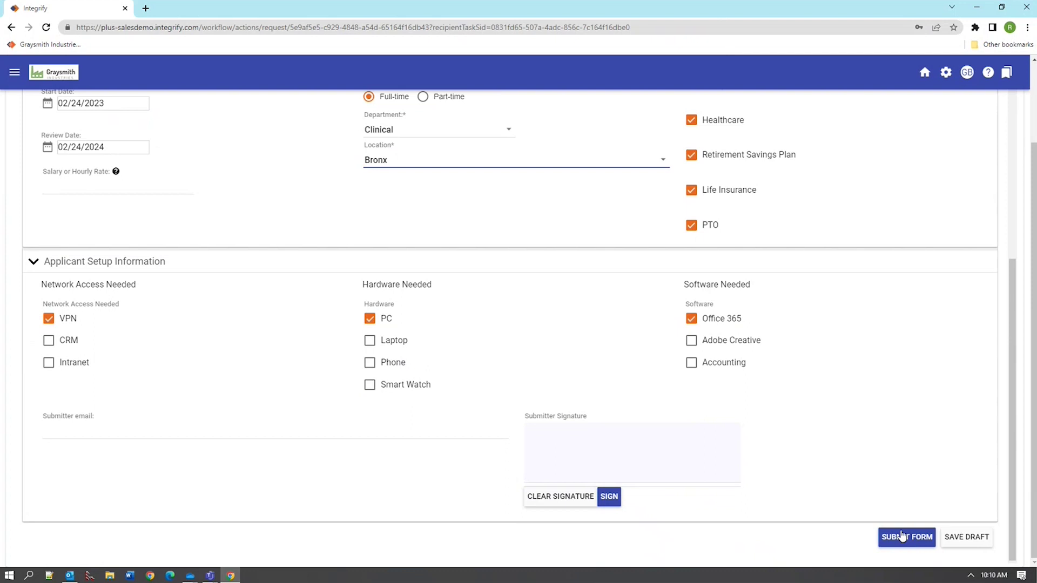
{"action": "left_click", "coordinate": [904, 537]}
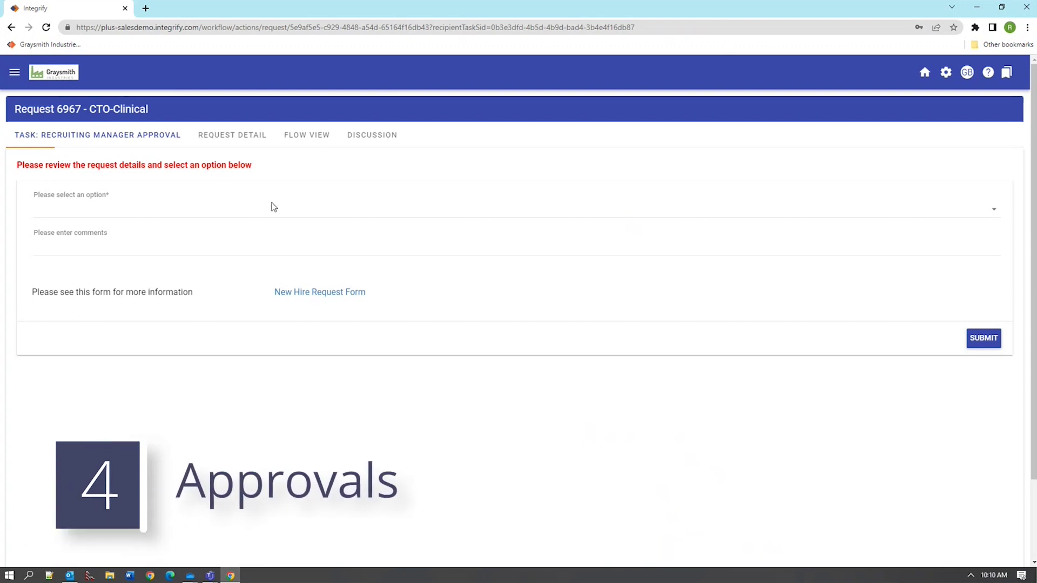
Examine the decision options offered for the recruiting manager approval without choosing one
{"action": "left_click", "coordinate": [219, 212]}
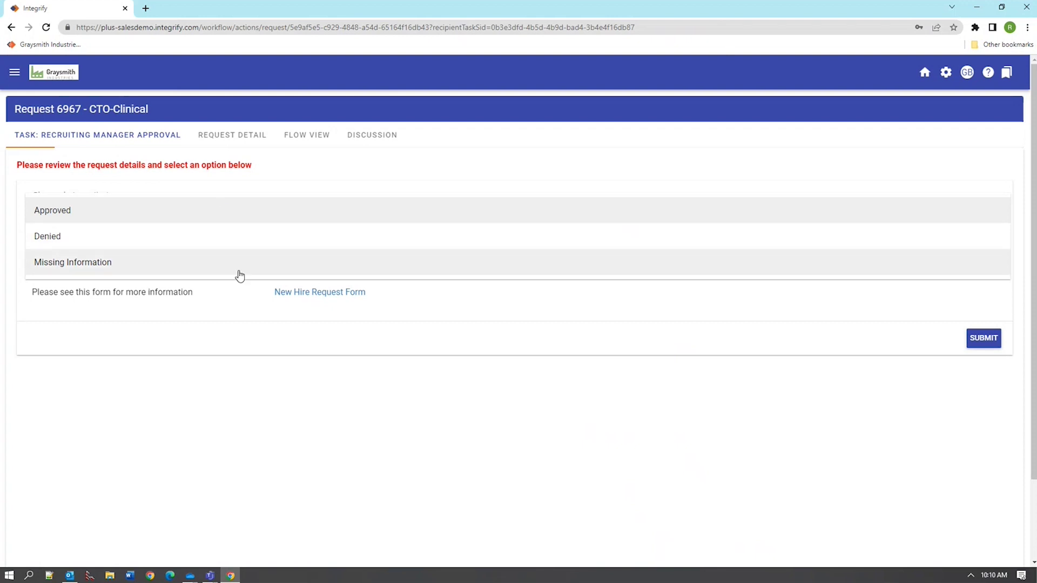
{"action": "left_click", "coordinate": [225, 343]}
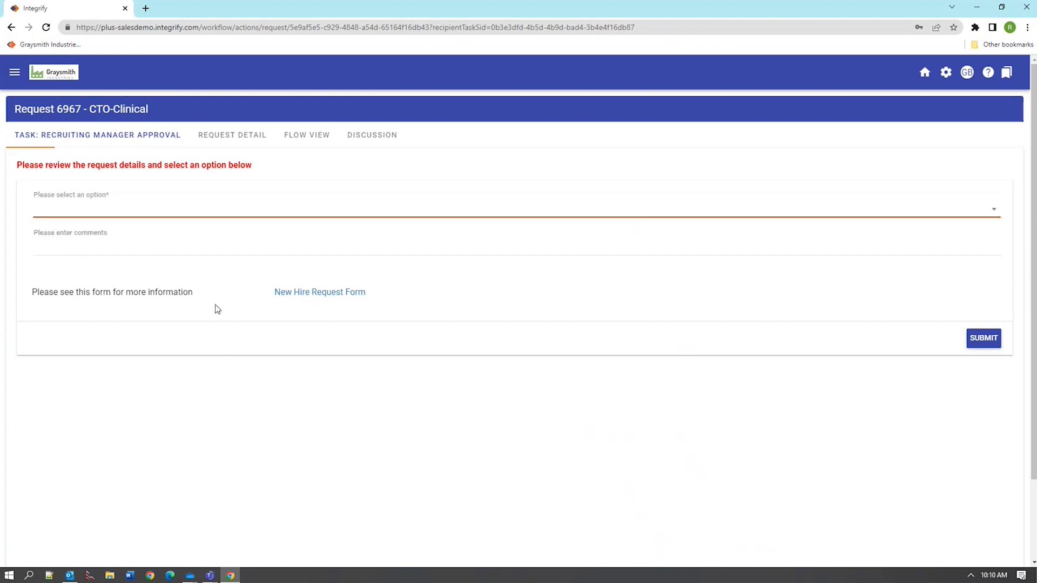
{"action": "left_click", "coordinate": [129, 209]}
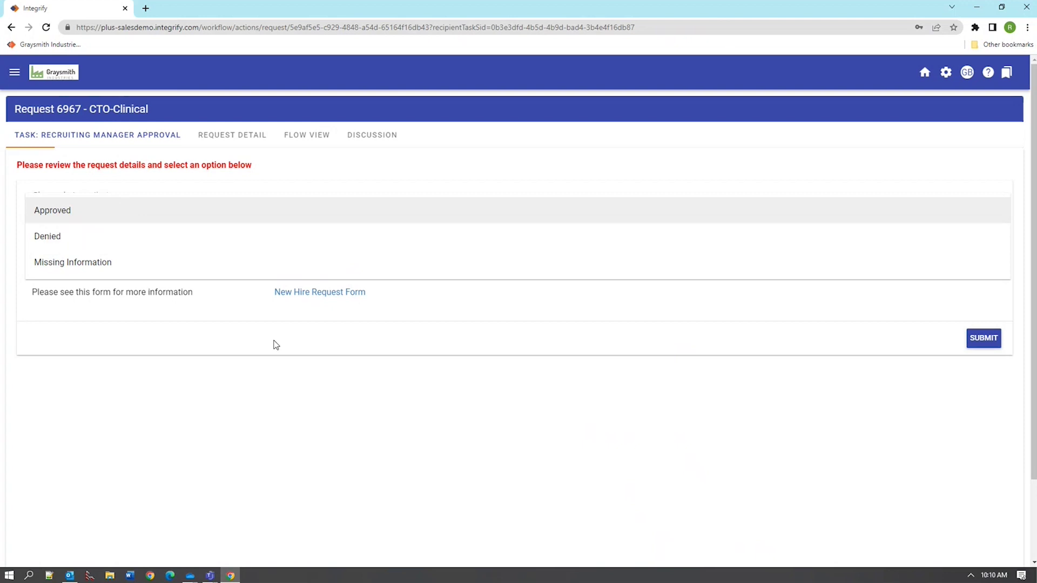
{"action": "left_click", "coordinate": [296, 295]}
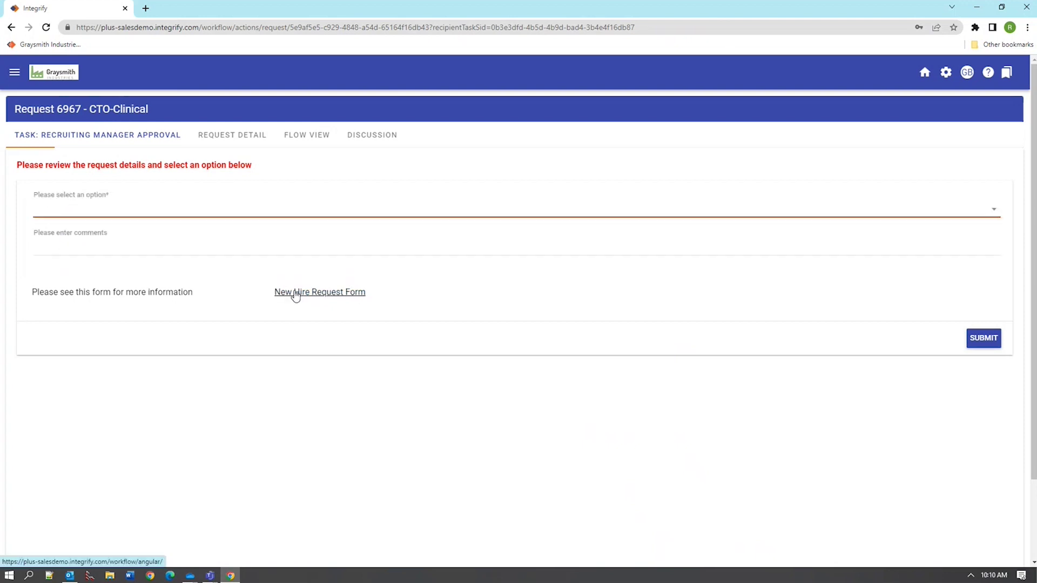
Review the submitted New Hire Request Form from the recruiting manager approval task, including the HR details and applicant setup, and close it
{"action": "left_click", "coordinate": [295, 295]}
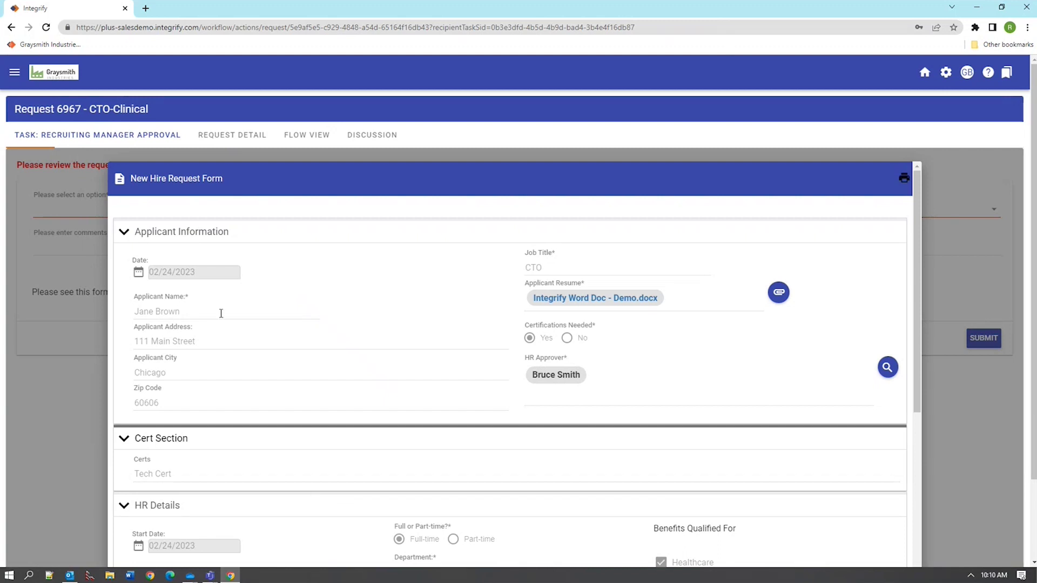
{"action": "scroll", "coordinate": [355, 454], "scroll_direction": "down", "scroll_amount": 6}
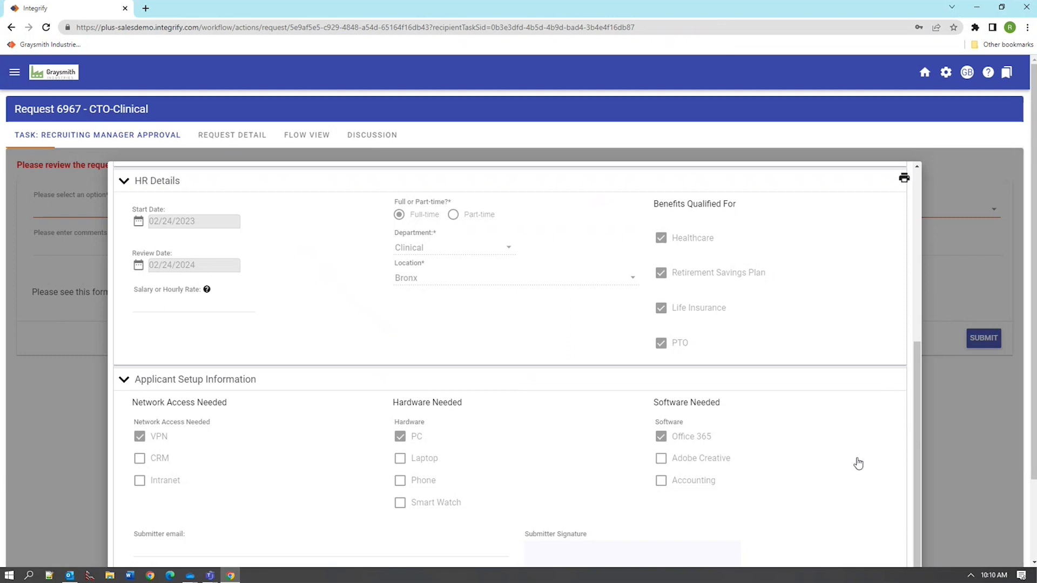
{"action": "scroll", "coordinate": [854, 459], "scroll_direction": "down", "scroll_amount": 3}
{"action": "left_click", "coordinate": [899, 536]}
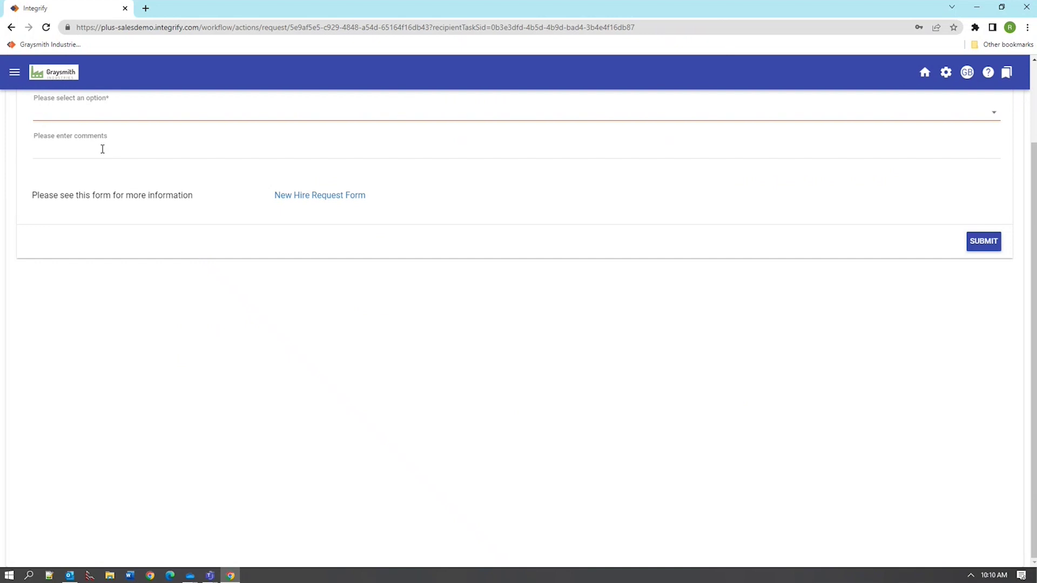
Submit the recruiting manager decision as Missing Information with the comment "Please change department and add salary"
{"action": "left_click", "coordinate": [90, 116]}
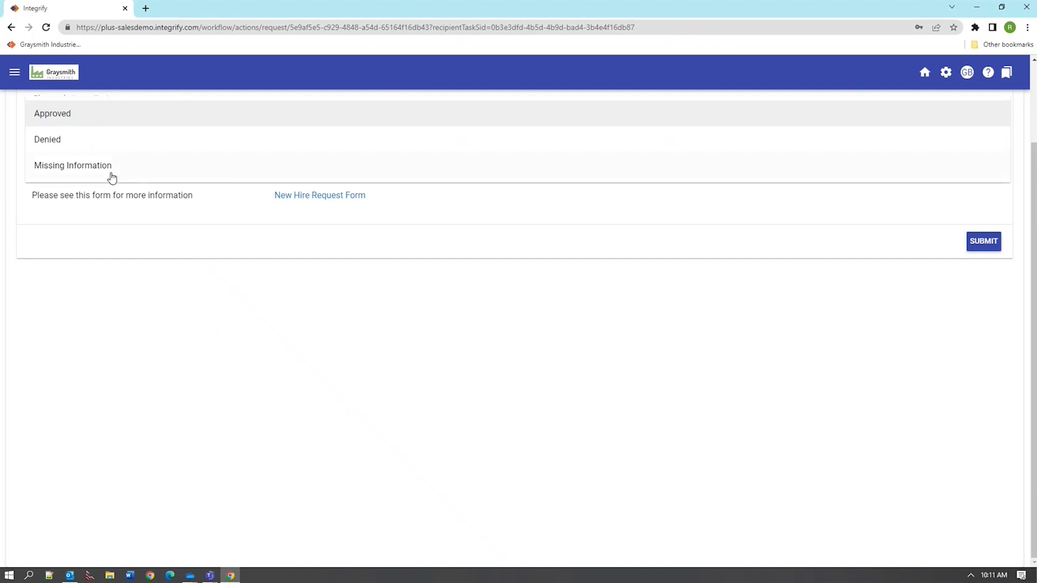
{"action": "left_click", "coordinate": [110, 173]}
{"action": "left_click", "coordinate": [94, 147]}
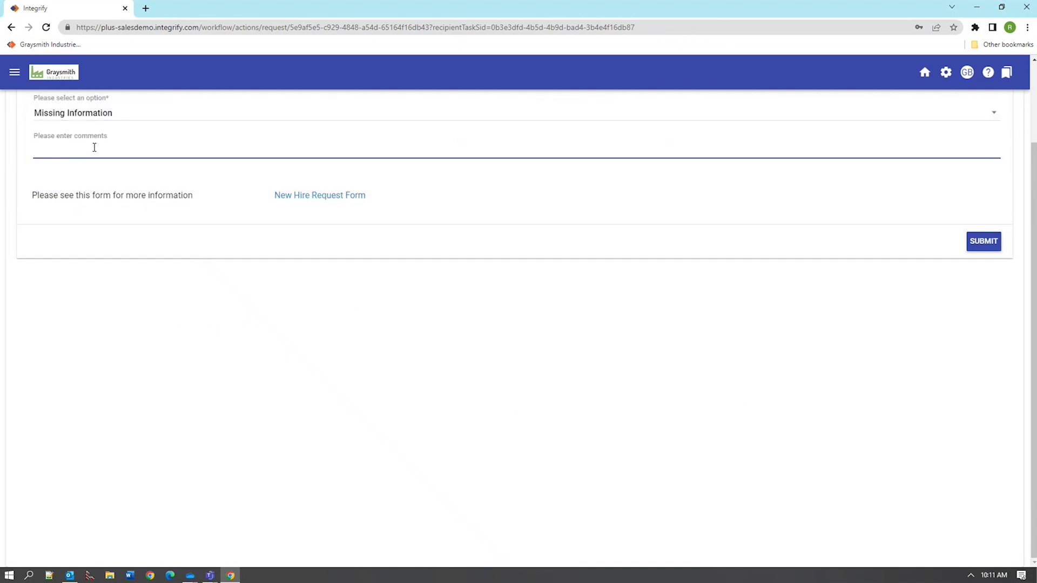
{"action": "type", "text": "Please change department and add salary"}
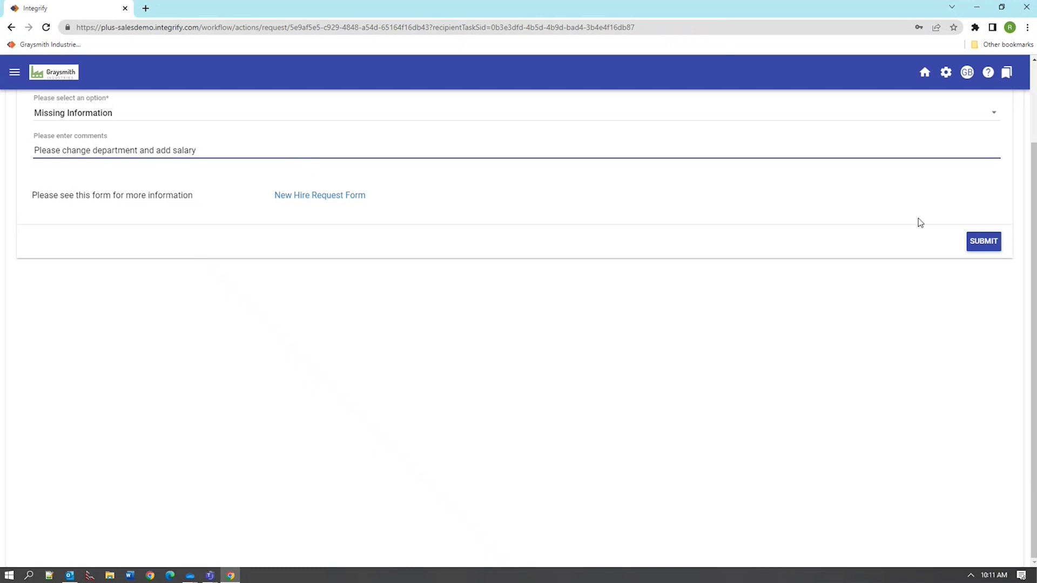
{"action": "left_click", "coordinate": [988, 242]}
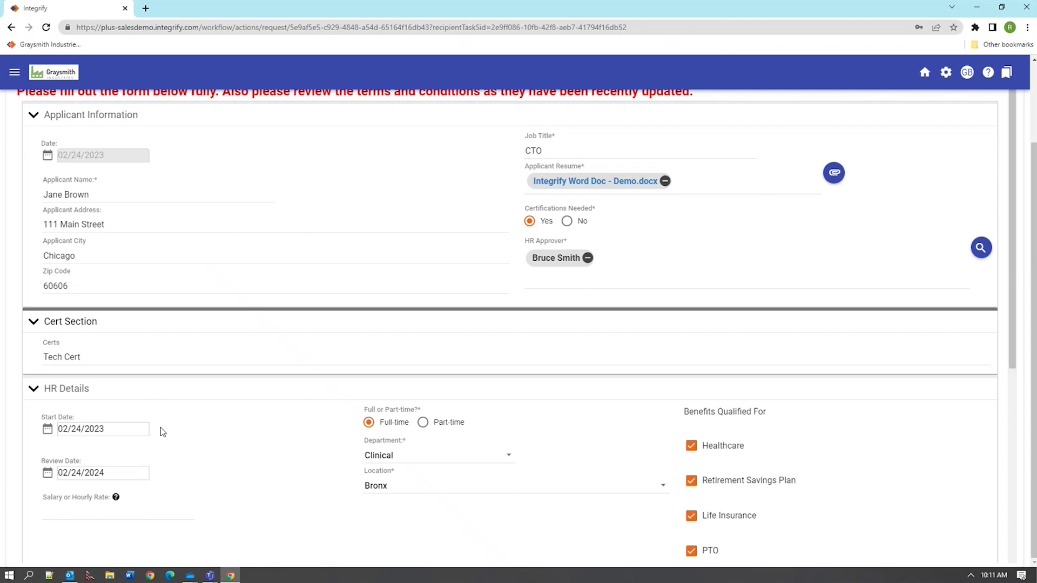
Set the salary to $120,000 and the department to IT in the HR details, and resubmit the new hire request form
{"action": "left_click", "coordinate": [135, 515]}
{"action": "type", "text": "120,000"}
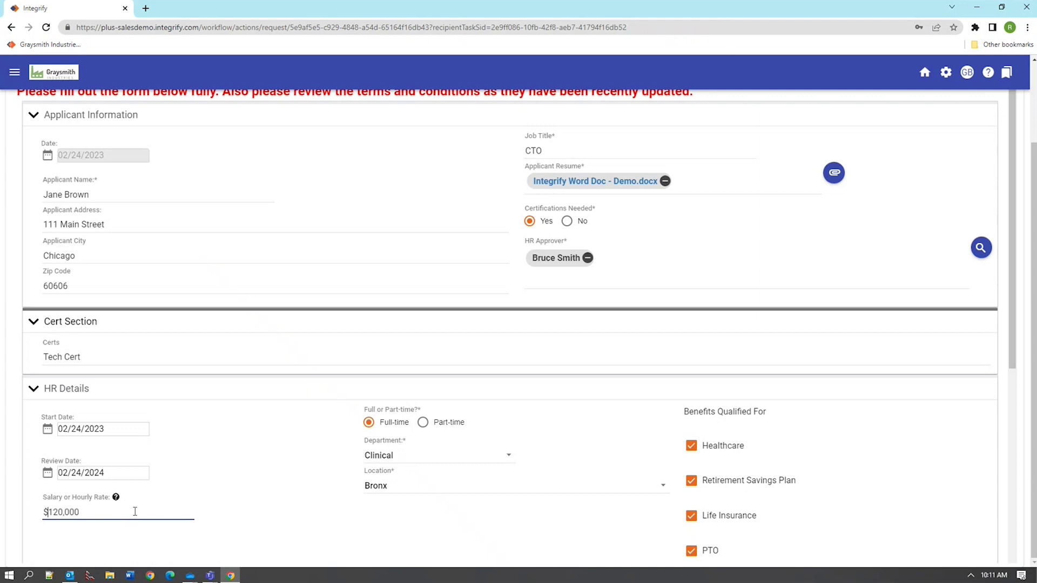
{"action": "scroll", "coordinate": [413, 162], "scroll_direction": "down", "scroll_amount": 6}
{"action": "left_click", "coordinate": [407, 136]}
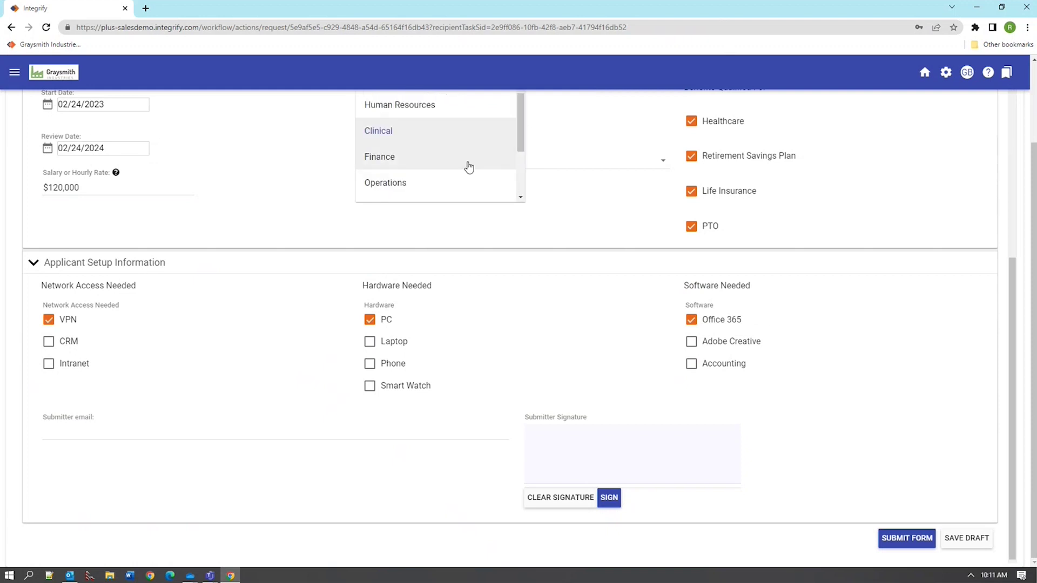
{"action": "scroll", "coordinate": [520, 134], "scroll_direction": "down", "scroll_amount": 1}
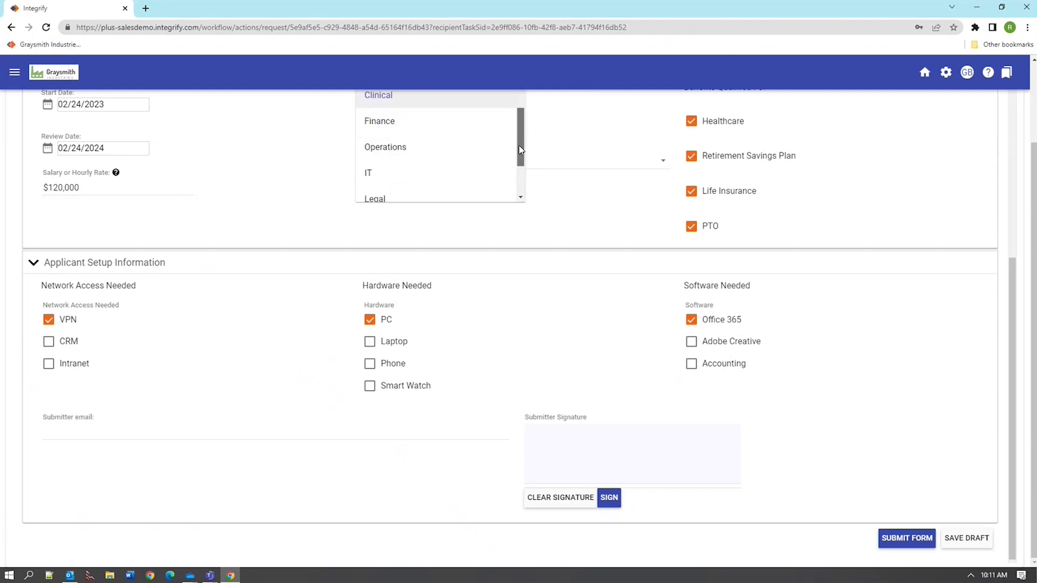
{"action": "left_click", "coordinate": [456, 176]}
{"action": "left_click", "coordinate": [899, 538]}
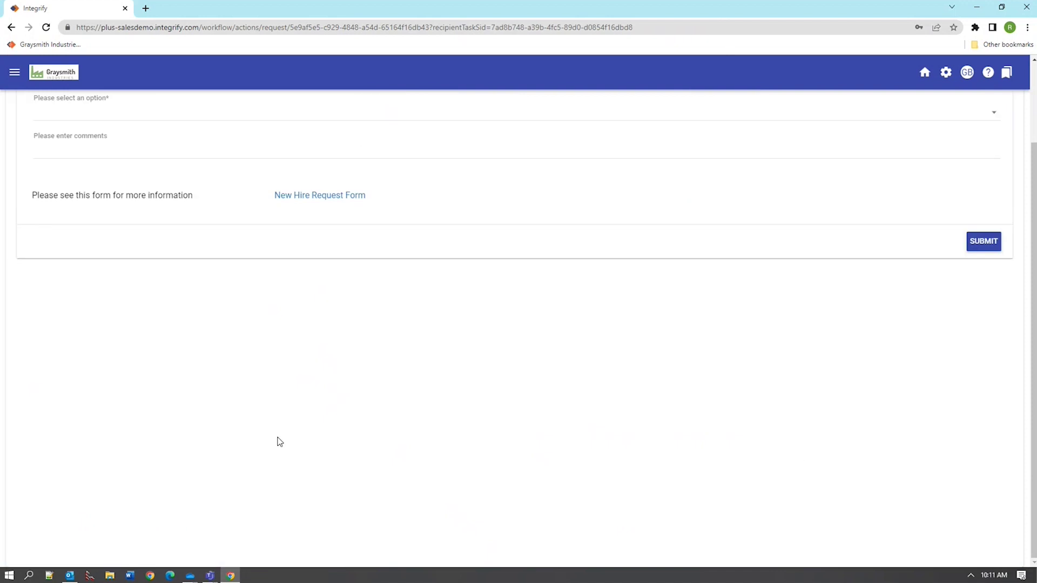
Review the revised department and salary in the resubmitted New Hire Request Form and close the preview
{"action": "left_click", "coordinate": [312, 294]}
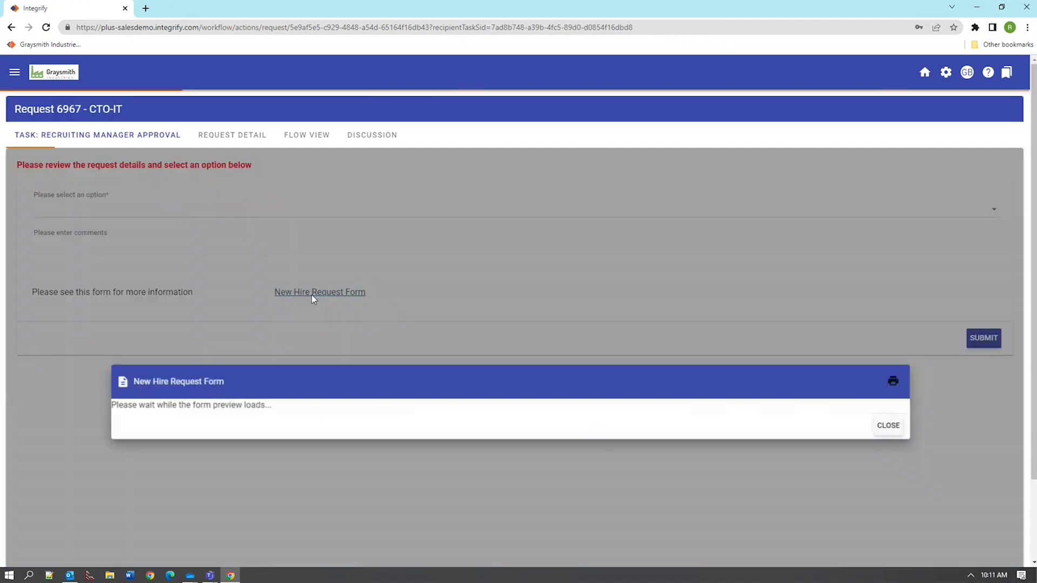
{"action": "scroll", "coordinate": [292, 416], "scroll_direction": "down", "scroll_amount": 5}
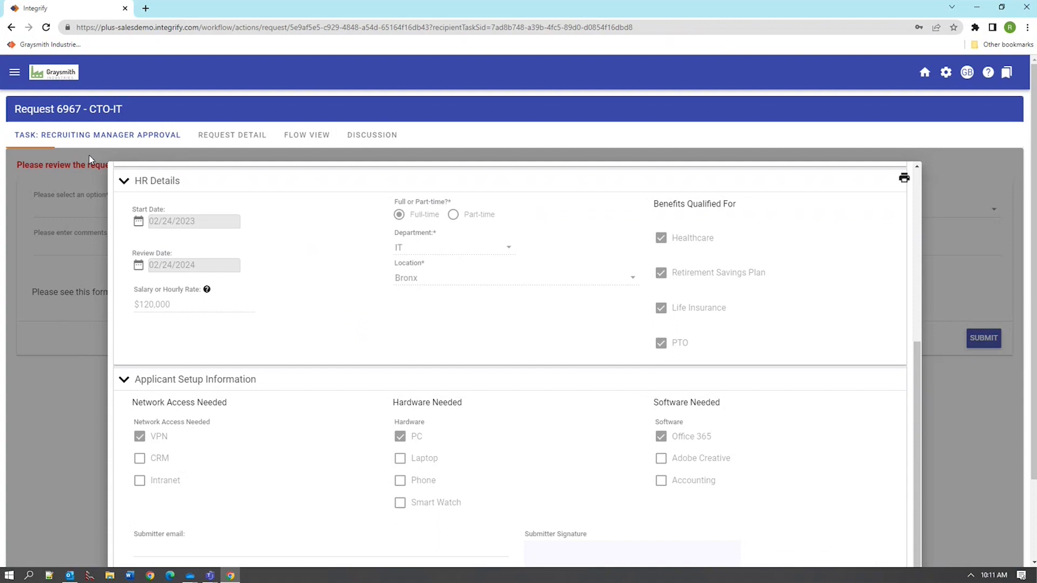
{"action": "scroll", "coordinate": [708, 514], "scroll_direction": "down", "scroll_amount": 3}
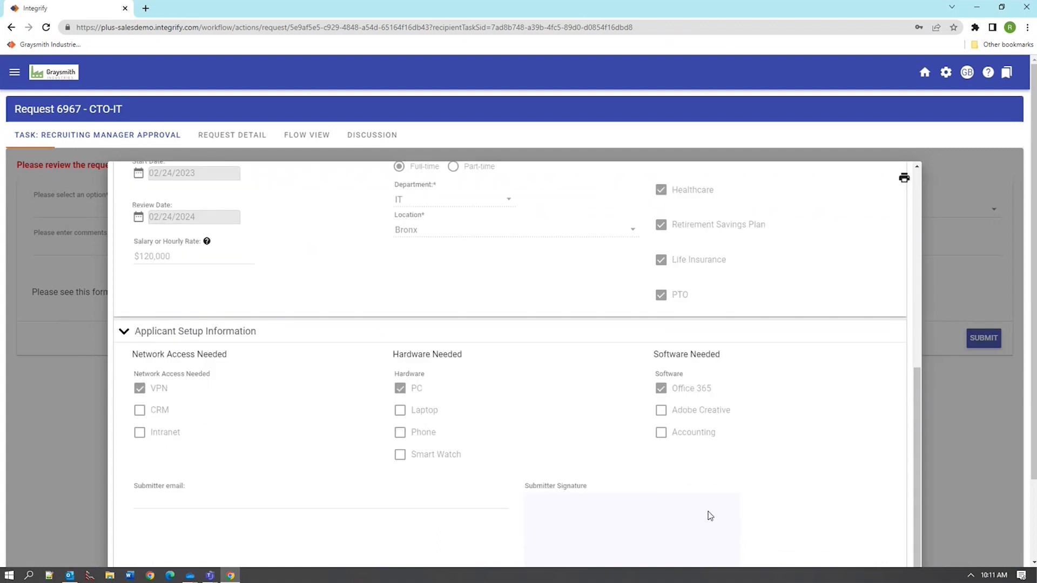
{"action": "left_click", "coordinate": [899, 536]}
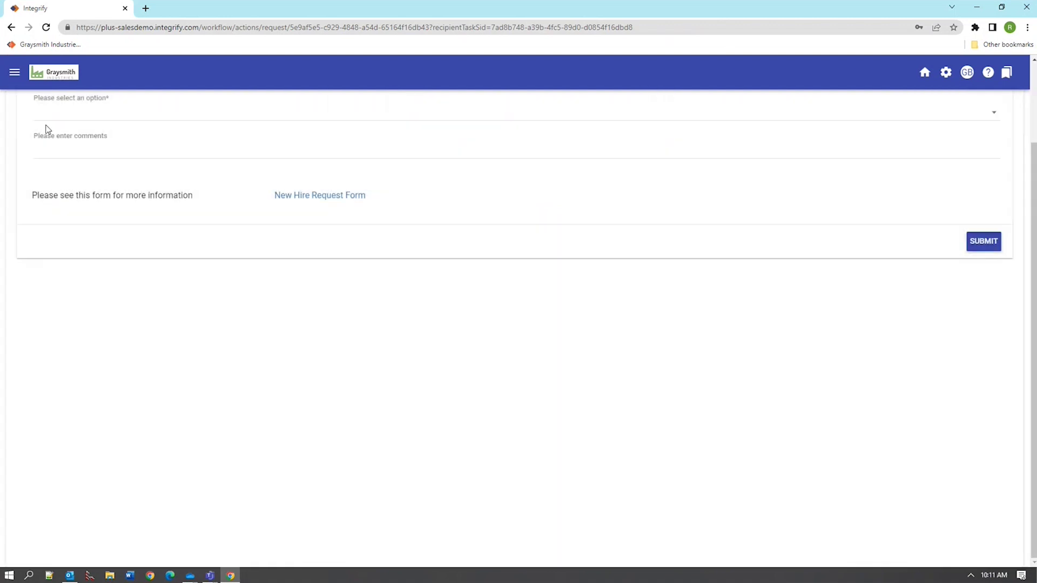
Submit the recruiting manager decision as Approved with the comment "Looks OK"
{"action": "left_click", "coordinate": [54, 119]}
{"action": "left_click", "coordinate": [54, 122]}
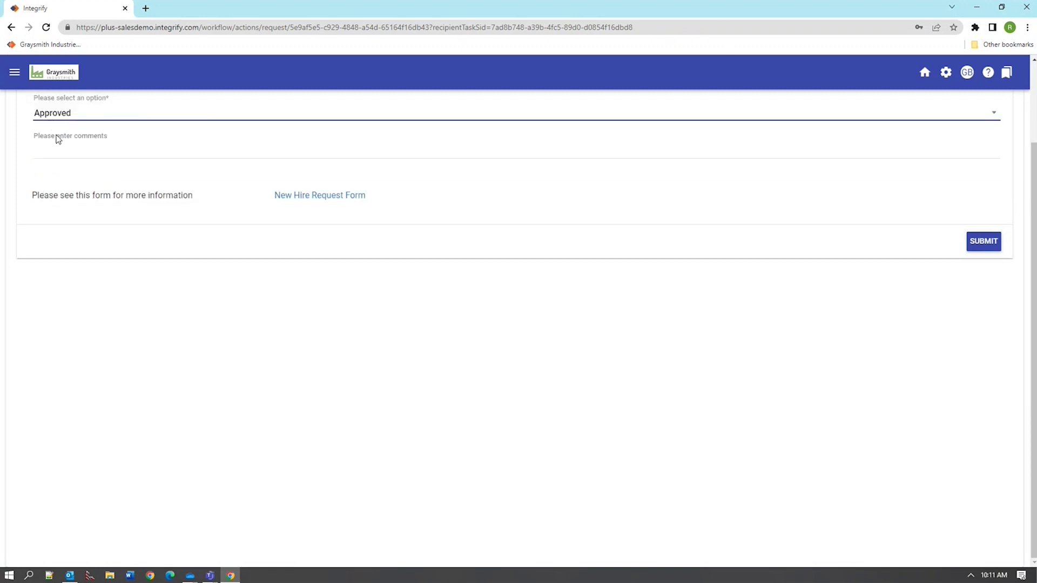
{"action": "left_click", "coordinate": [216, 148]}
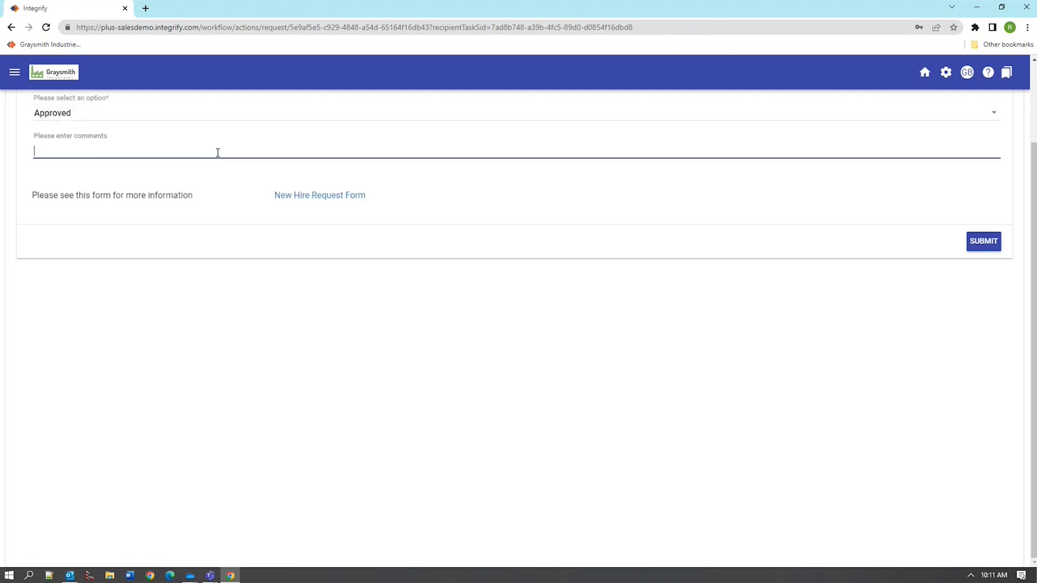
{"action": "type", "text": "Looks OK"}
{"action": "left_click", "coordinate": [964, 236]}
{"action": "left_click", "coordinate": [976, 244]}
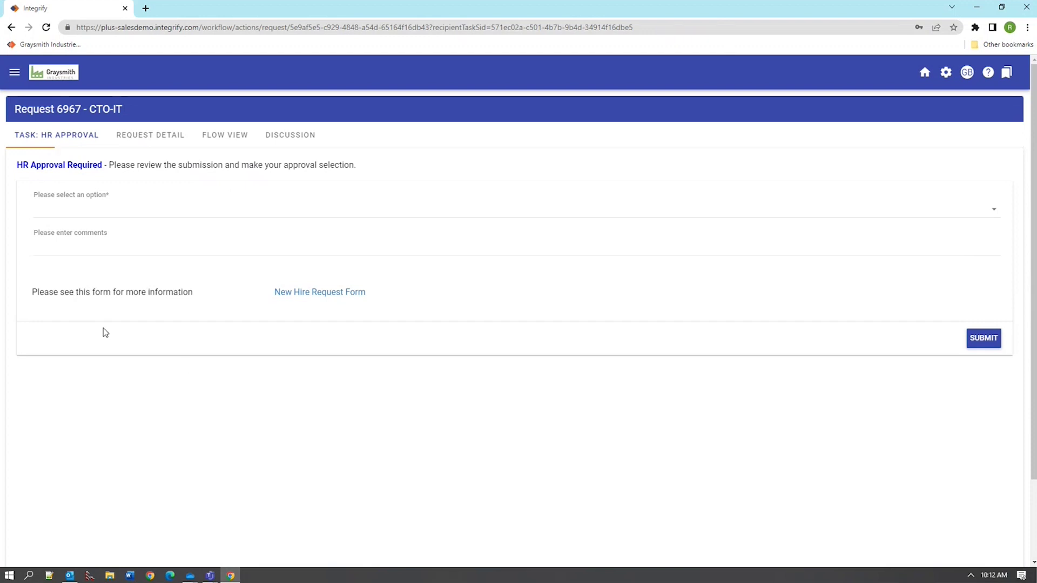
Examine the request's workflow diagram, including the HR Approval and Recruiting Manager Approval tasks, and return to the HR approval task
{"action": "left_click", "coordinate": [227, 134]}
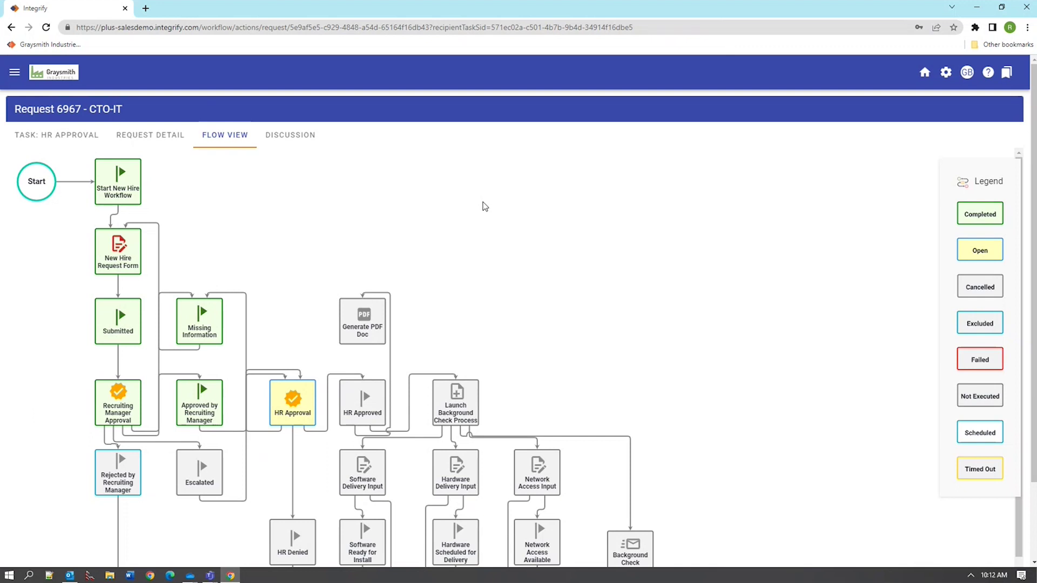
{"action": "mouse_move", "coordinate": [299, 398]}
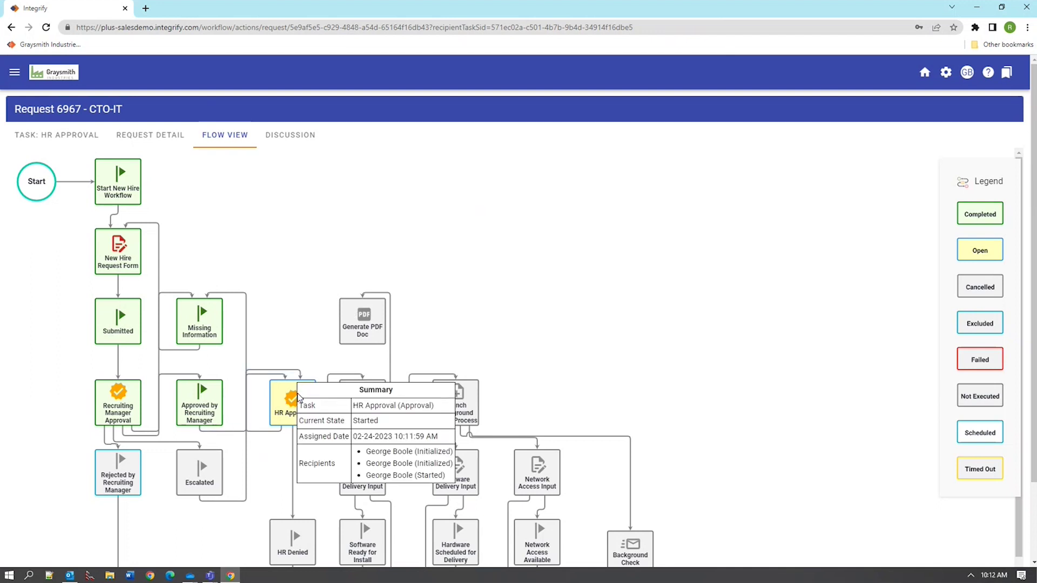
{"action": "mouse_move", "coordinate": [106, 410]}
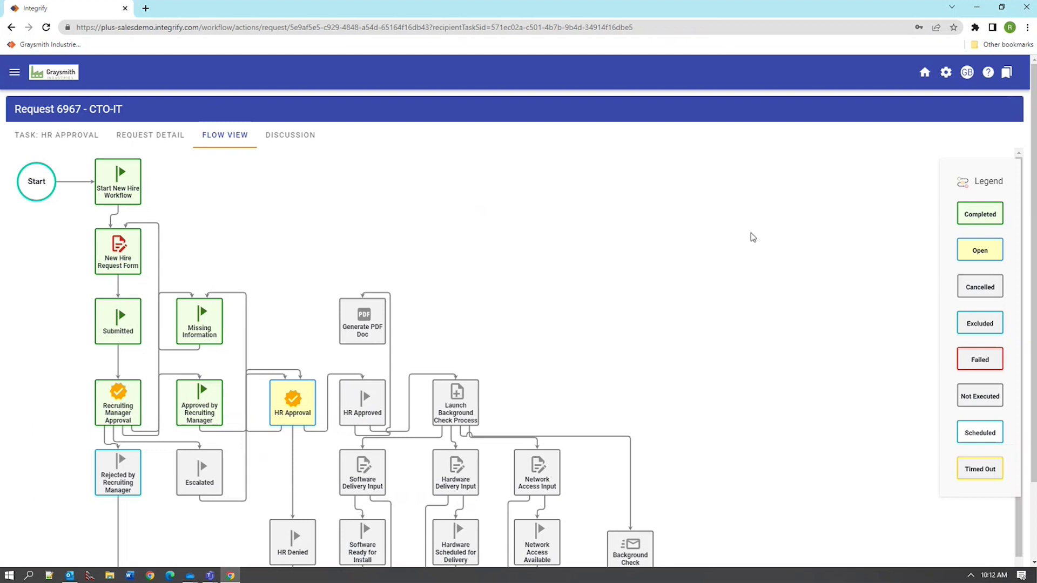
{"action": "scroll", "coordinate": [753, 237], "scroll_direction": "down", "scroll_amount": 2}
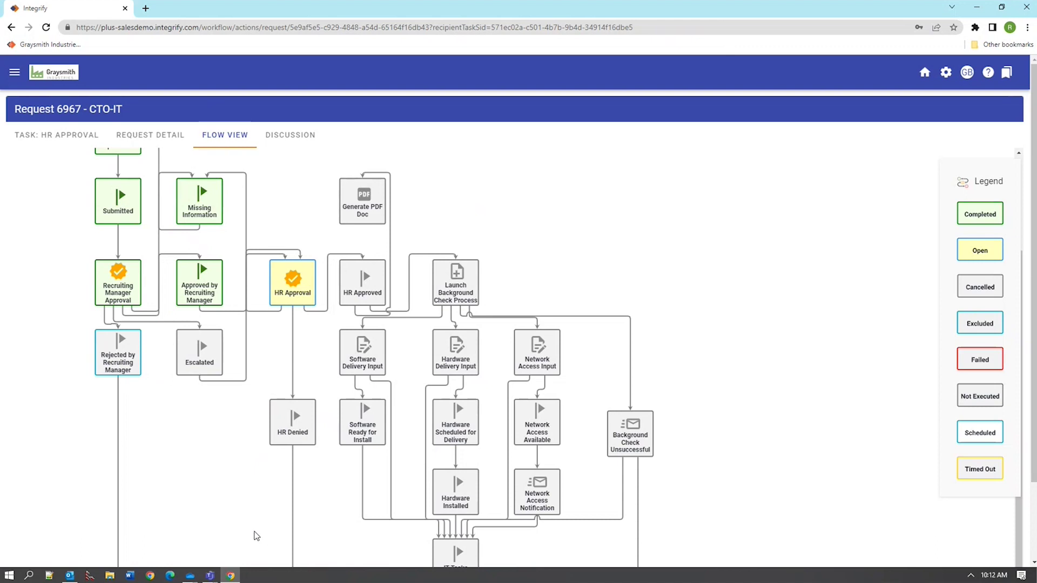
{"action": "scroll", "coordinate": [241, 532], "scroll_direction": "up", "scroll_amount": 2}
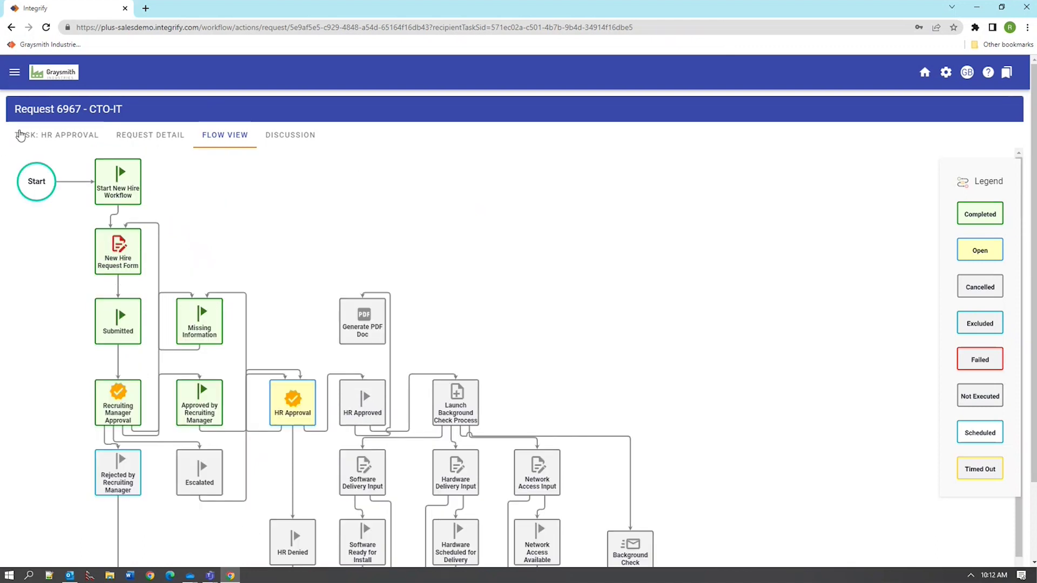
{"action": "left_click", "coordinate": [40, 137]}
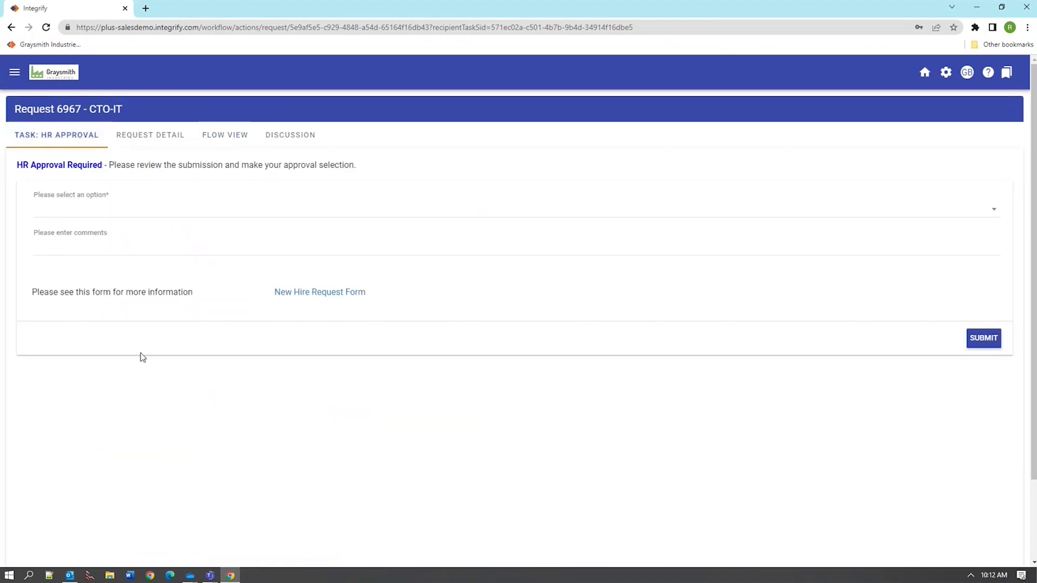
Switch to Outlook, choose Approved in the HR approval request e-mail, submit the comment "Look ok to HR" and close the confirmation page
{"action": "key", "text": "alt+Tab"}
{"action": "key", "text": "Return"}
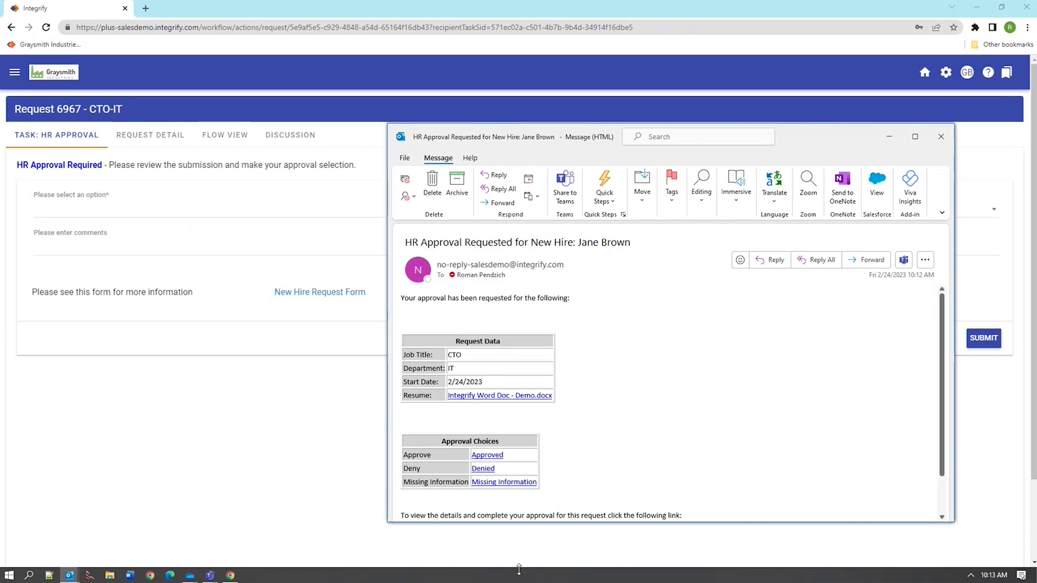
{"action": "scroll", "coordinate": [683, 442], "scroll_direction": "down", "scroll_amount": 2}
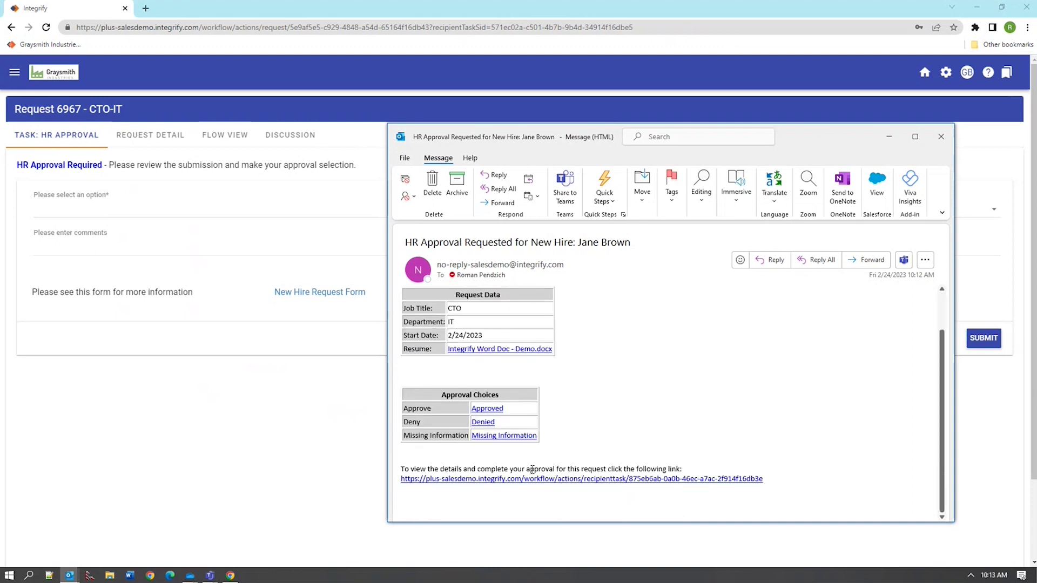
{"action": "left_click", "coordinate": [480, 409]}
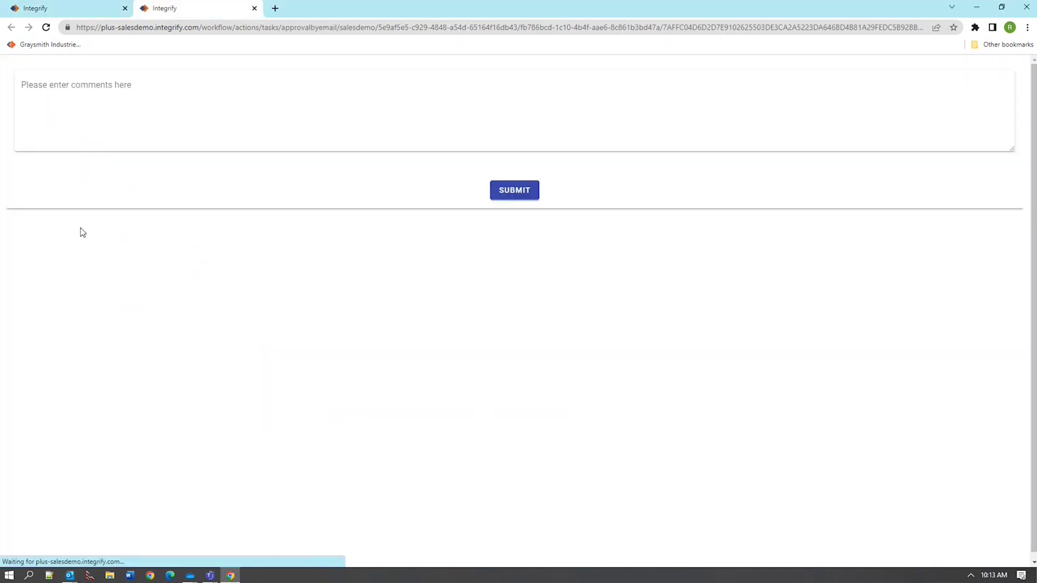
{"action": "left_click", "coordinate": [321, 85]}
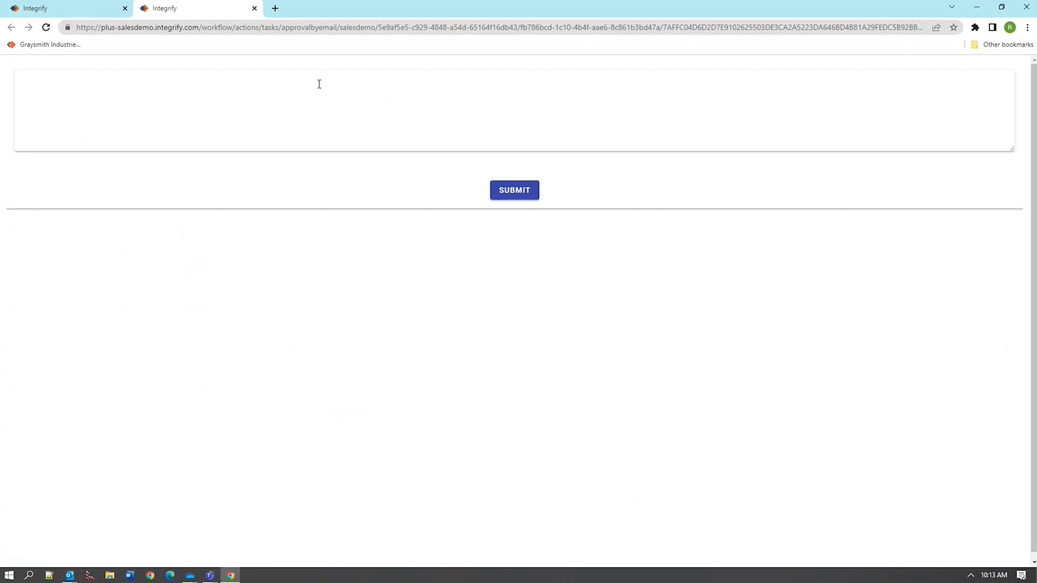
{"action": "type", "text": "Look ok to HR"}
{"action": "left_click", "coordinate": [514, 192]}
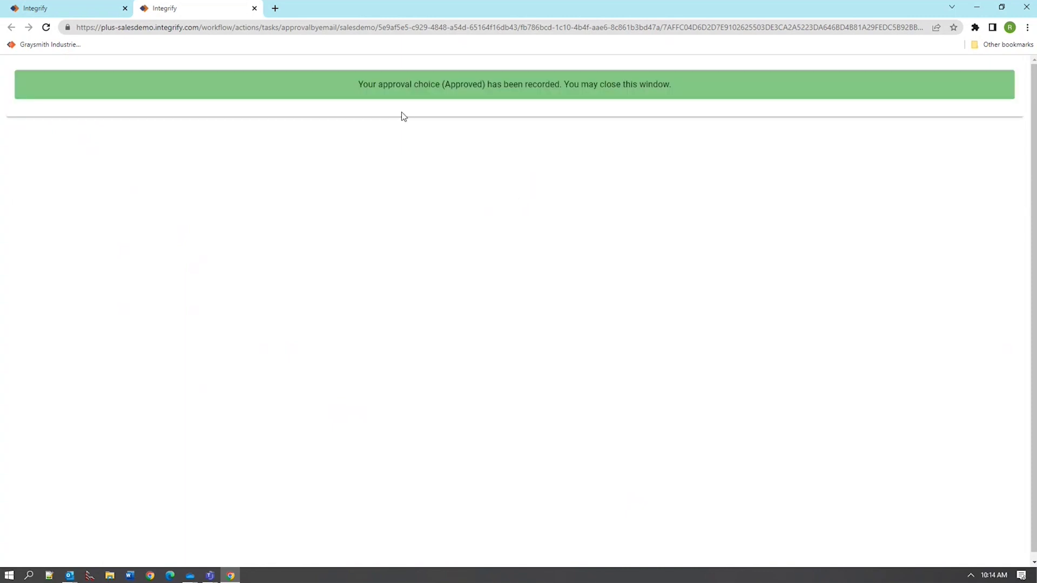
{"action": "left_click", "coordinate": [254, 8]}
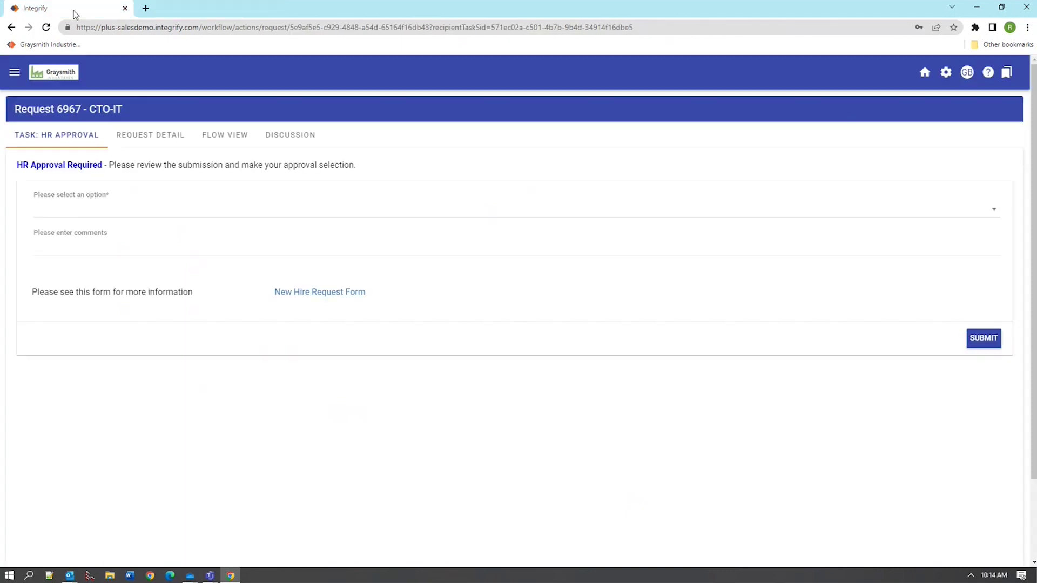
Open the CTO request for the IT department from the HR Business Dashboard's New Hire Summary and examine its workflow diagram
{"action": "left_click", "coordinate": [60, 74]}
{"action": "left_click", "coordinate": [415, 108]}
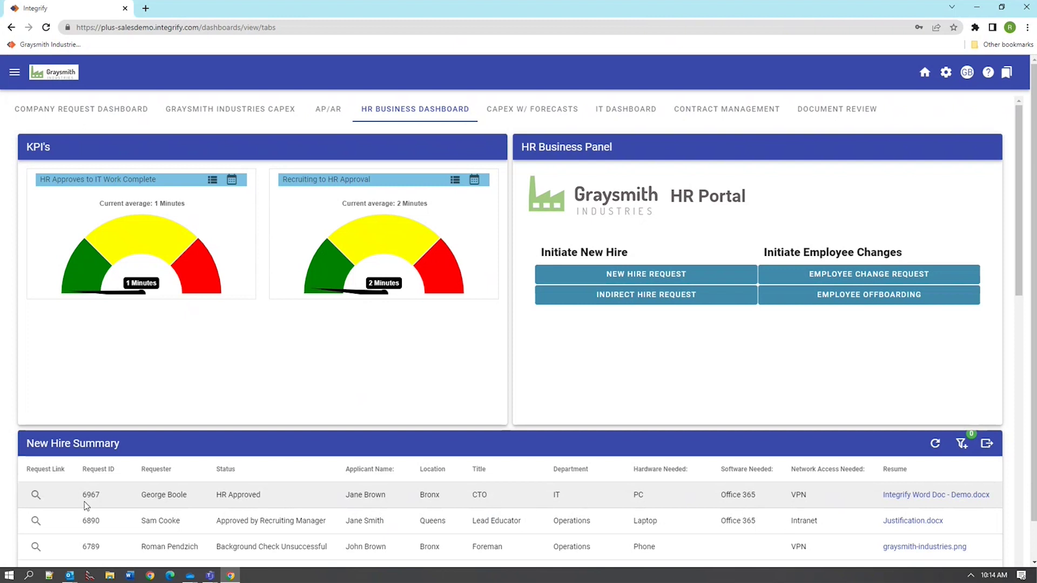
{"action": "left_click", "coordinate": [34, 494]}
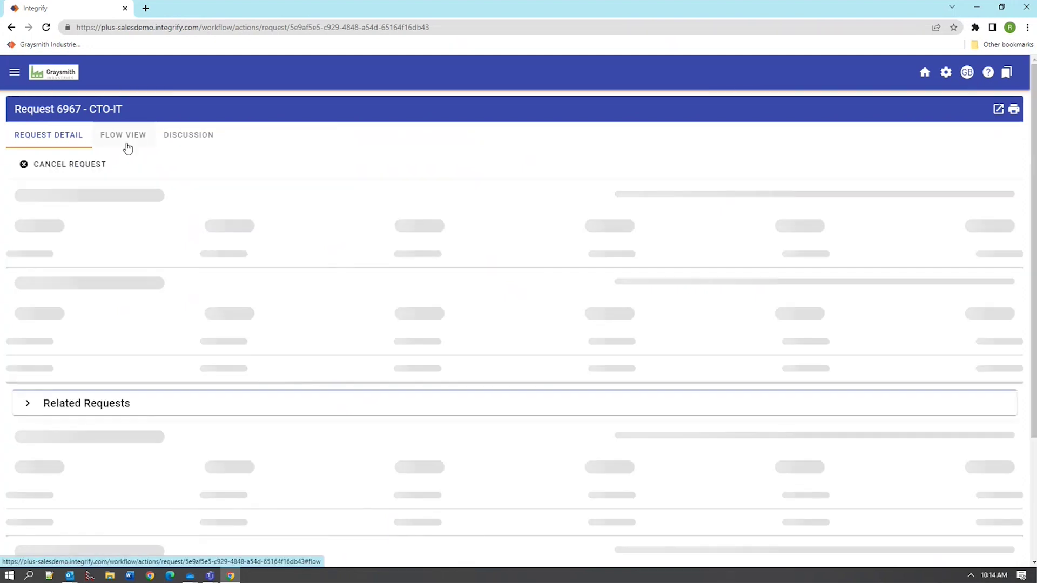
{"action": "left_click", "coordinate": [117, 140]}
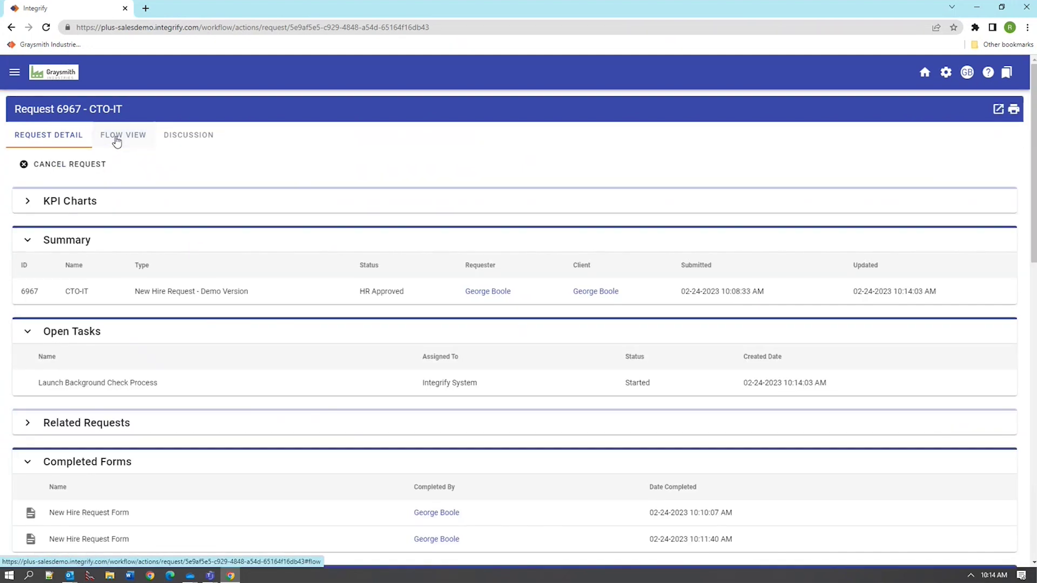
{"action": "left_click", "coordinate": [117, 140]}
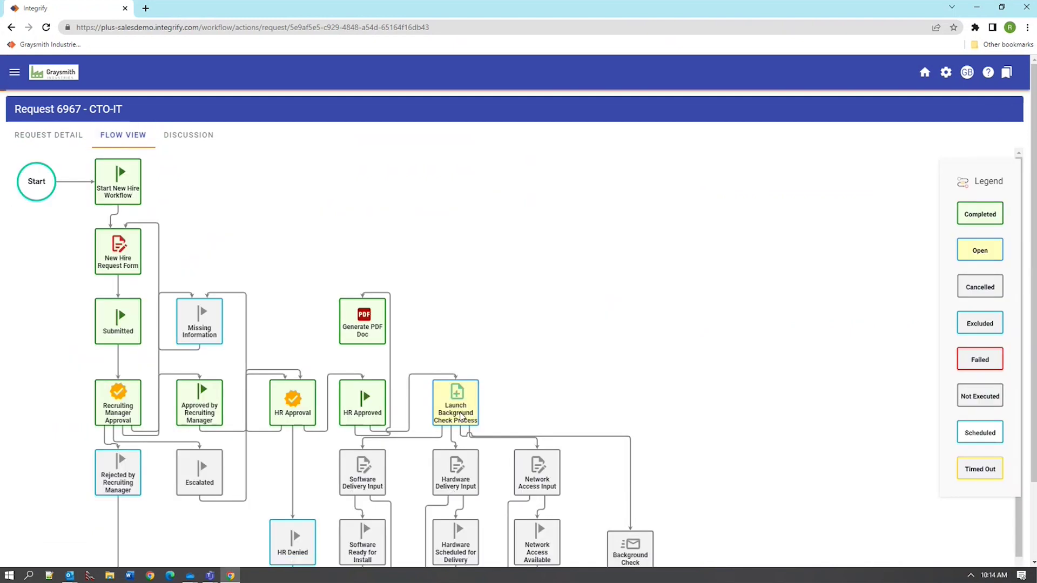
{"action": "mouse_move", "coordinate": [462, 416]}
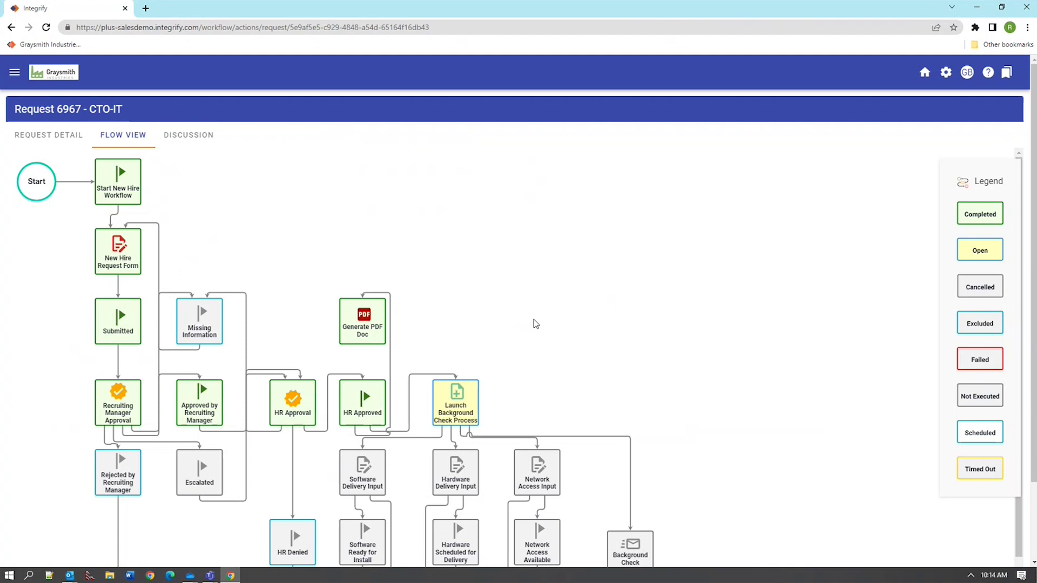
Open the CTO-IT request's detail view and examine its KPI Charts, collapsing that section again
{"action": "left_click", "coordinate": [31, 137]}
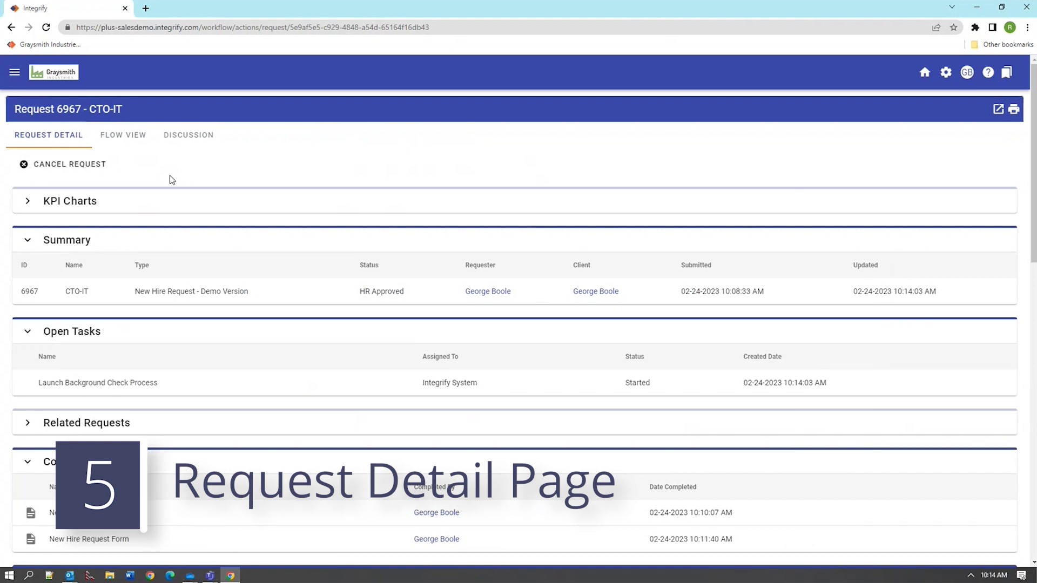
{"action": "left_click", "coordinate": [22, 202]}
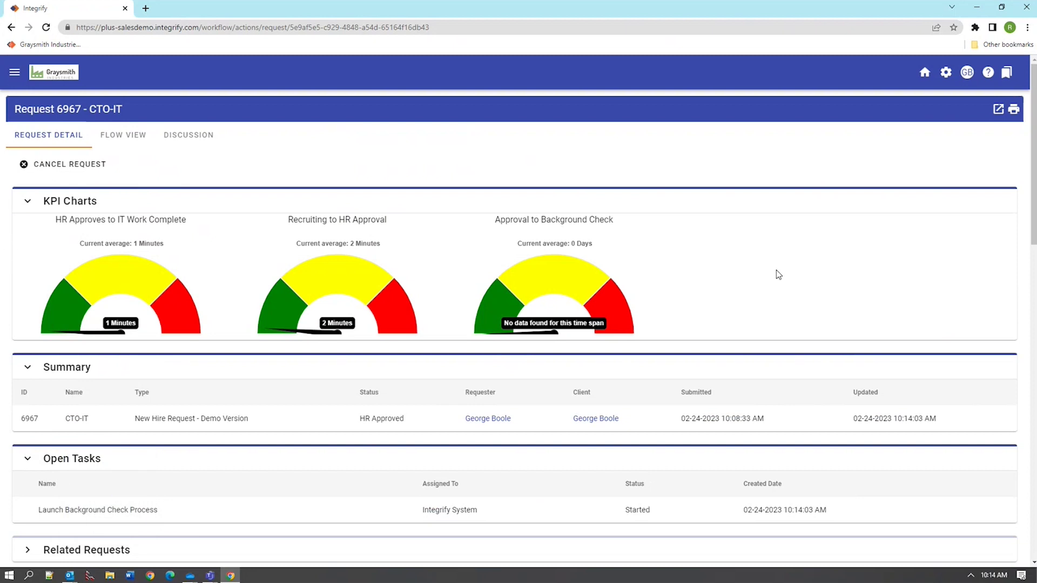
{"action": "left_click", "coordinate": [28, 202]}
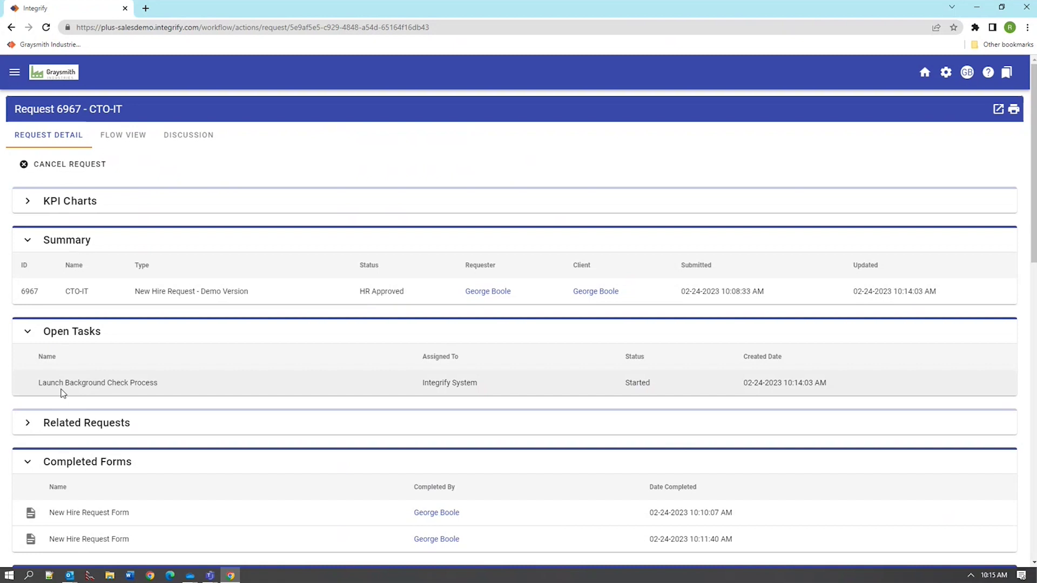
Expand the first New Hire Request Form submission in Task History and examine its entered values, highlighting the Department value
{"action": "scroll", "coordinate": [275, 459], "scroll_direction": "down", "scroll_amount": 5}
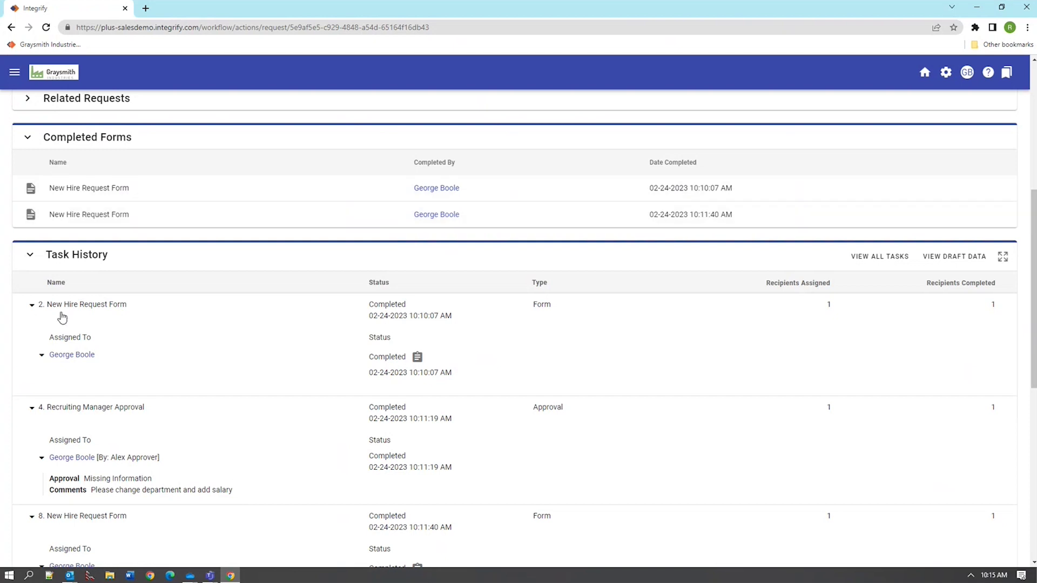
{"action": "left_click", "coordinate": [41, 358]}
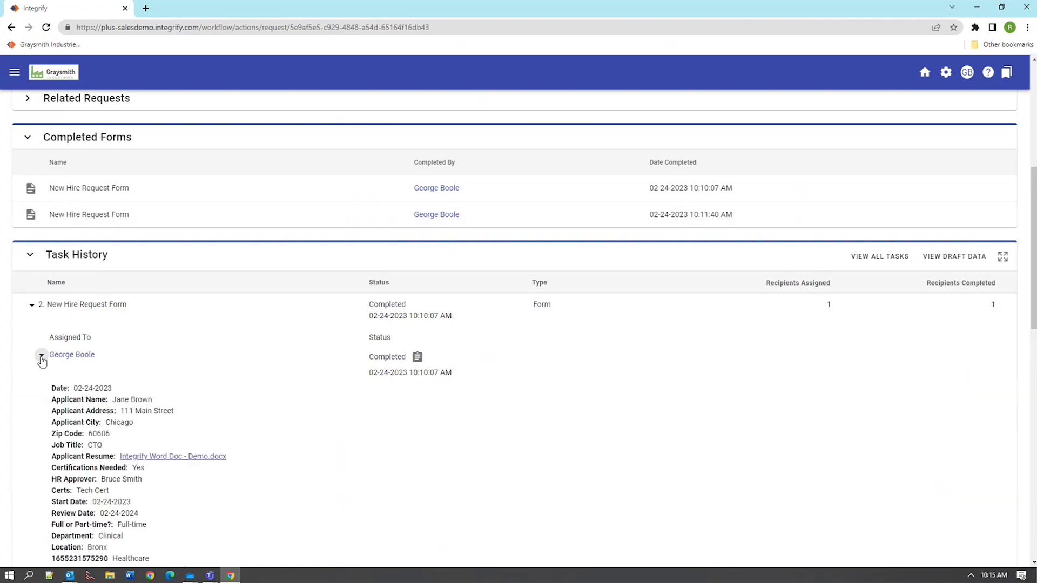
{"action": "scroll", "coordinate": [433, 367], "scroll_direction": "down", "scroll_amount": 6}
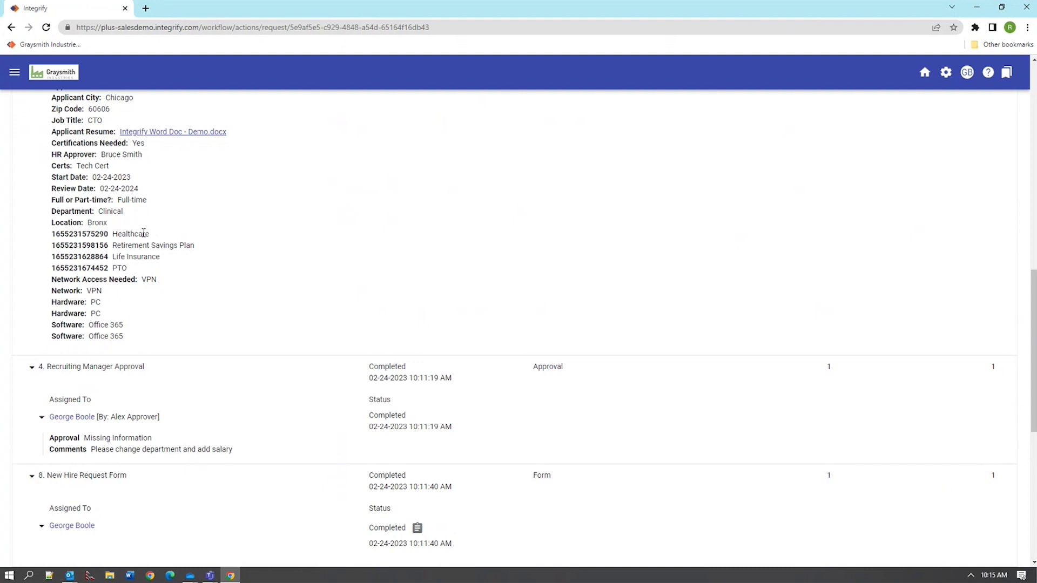
{"action": "left_click_drag", "start_coordinate": [132, 211], "coordinate": [99, 214]}
Expand the second New Hire Request Form submission, highlight its Salary or Hourly Rate and Department entries, and review the subsequent approvals
{"action": "left_click", "coordinate": [43, 525]}
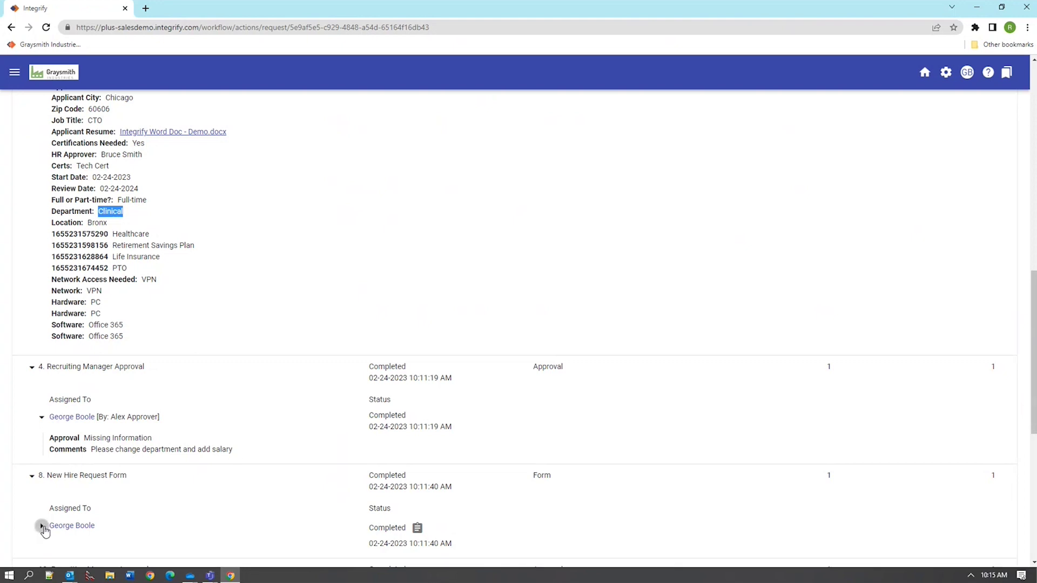
{"action": "left_click", "coordinate": [42, 526]}
{"action": "scroll", "coordinate": [151, 459], "scroll_direction": "down", "scroll_amount": 6}
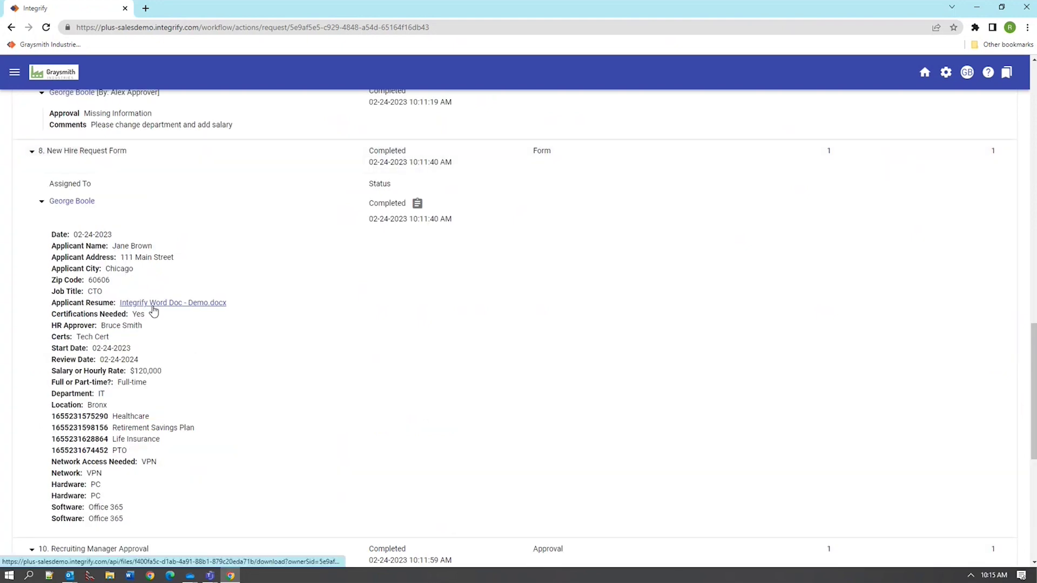
{"action": "left_click_drag", "start_coordinate": [162, 371], "coordinate": [36, 373]}
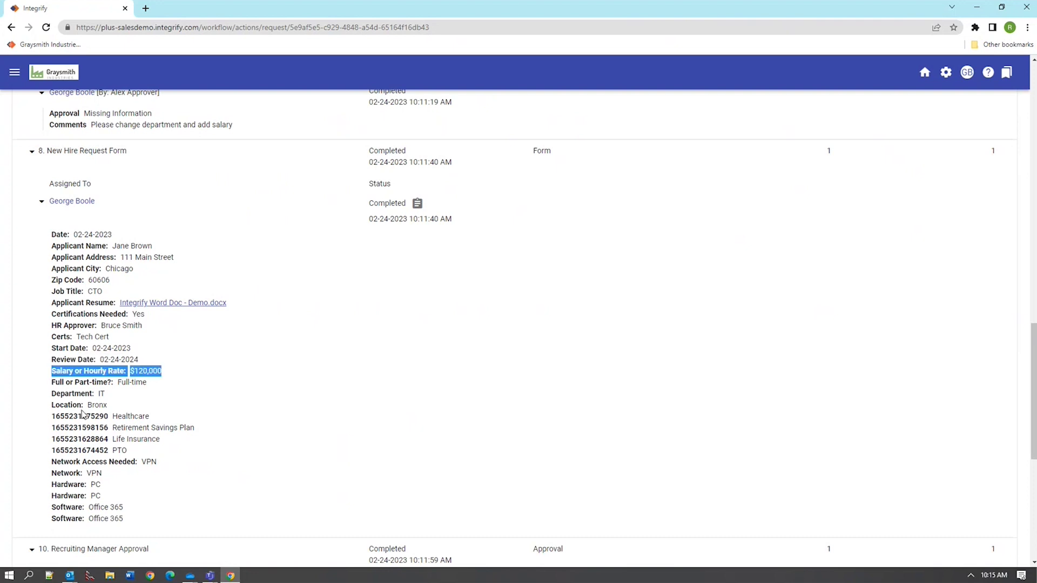
{"action": "left_click_drag", "start_coordinate": [120, 399], "coordinate": [44, 398]}
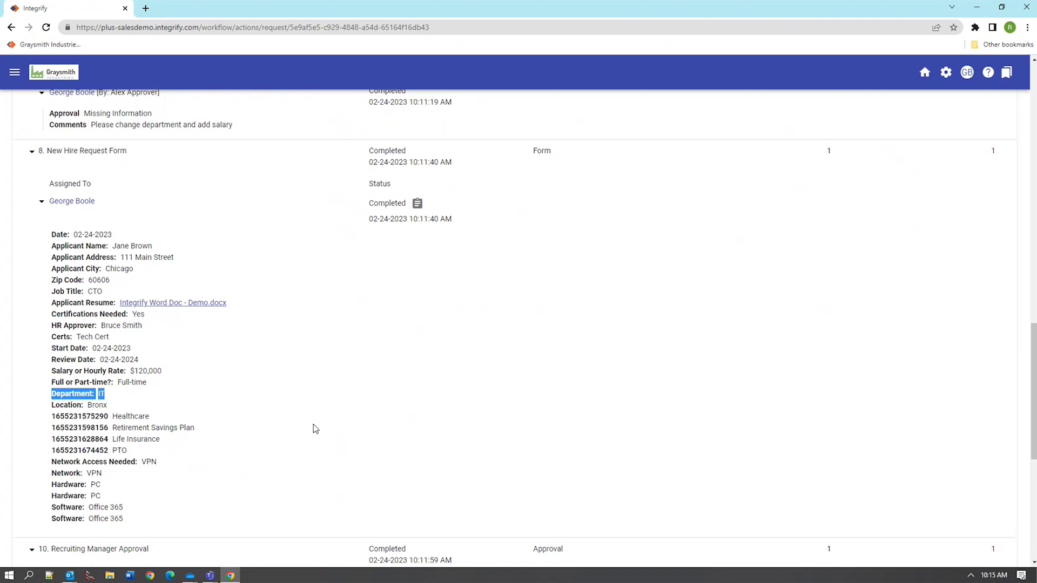
{"action": "scroll", "coordinate": [313, 427], "scroll_direction": "down", "scroll_amount": 6}
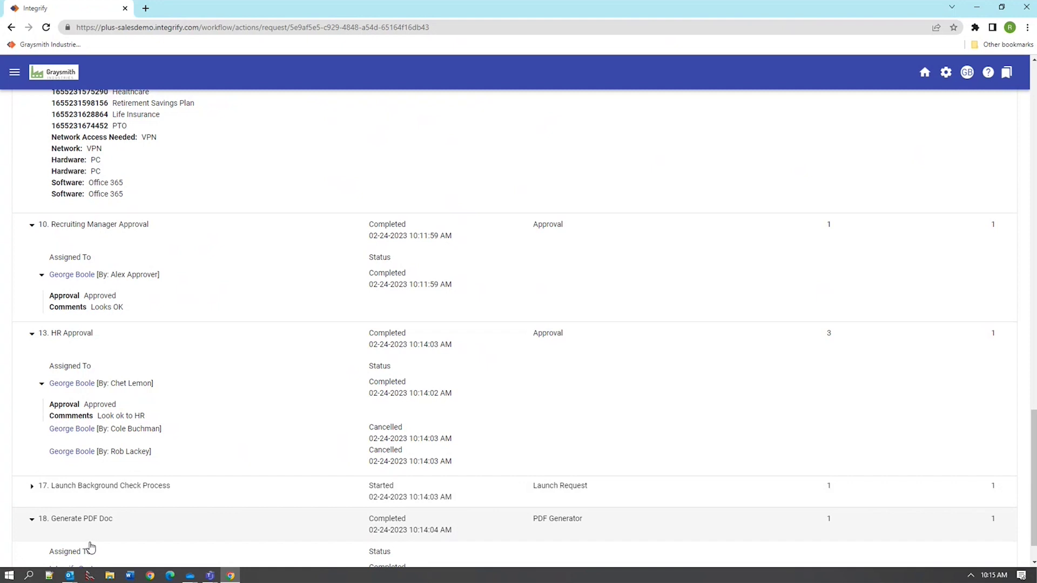
Open the background check request from the CTO-IT request's Related Requests and examine its workflow diagram
{"action": "scroll", "coordinate": [201, 368], "scroll_direction": "up", "scroll_amount": 1}
{"action": "scroll", "coordinate": [201, 367], "scroll_direction": "up", "scroll_amount": 8}
{"action": "scroll", "coordinate": [81, 265], "scroll_direction": "up", "scroll_amount": 6}
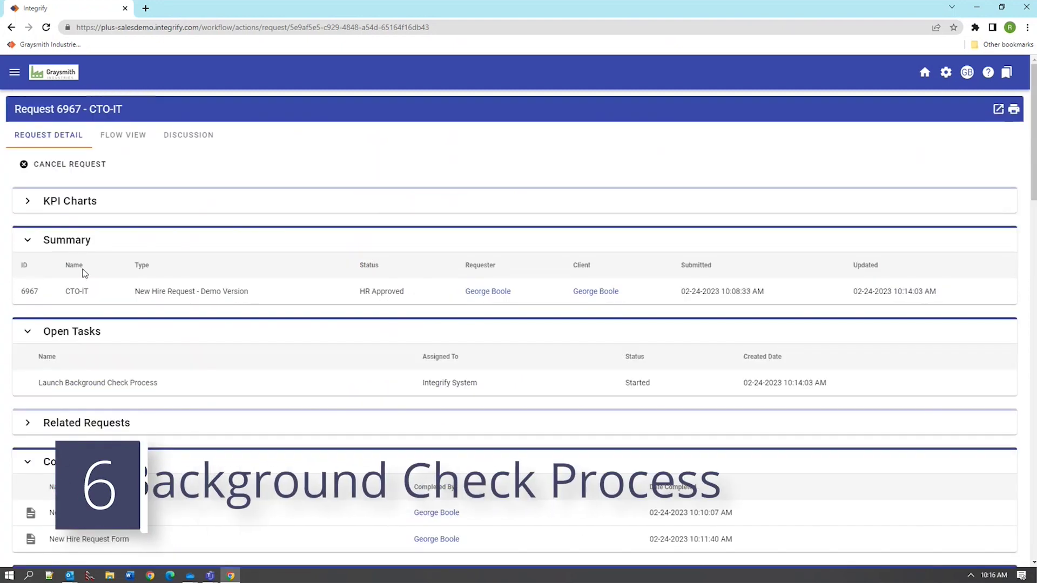
{"action": "left_click", "coordinate": [44, 426]}
{"action": "left_click", "coordinate": [31, 475]}
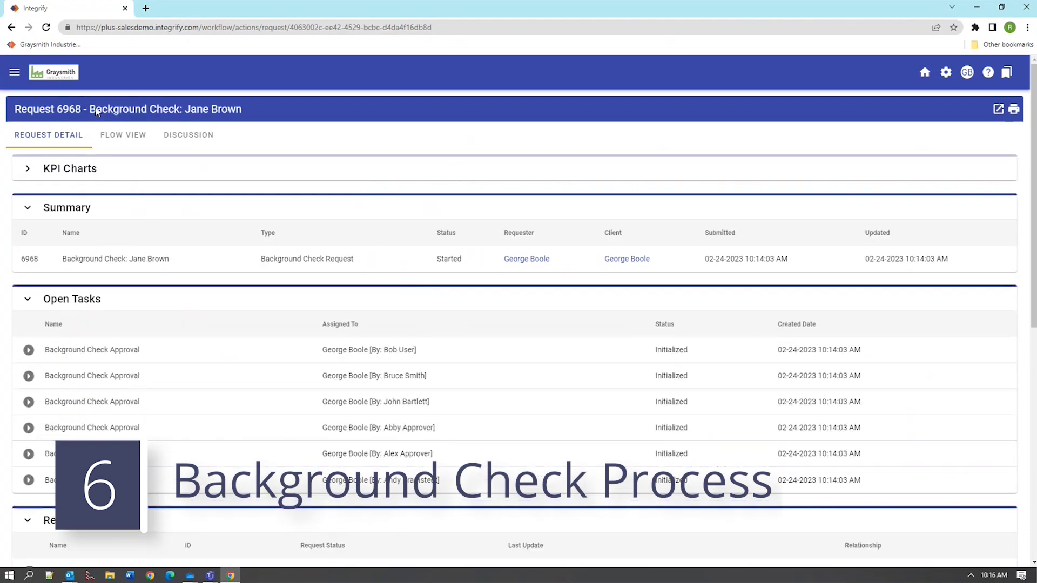
{"action": "left_click", "coordinate": [124, 136]}
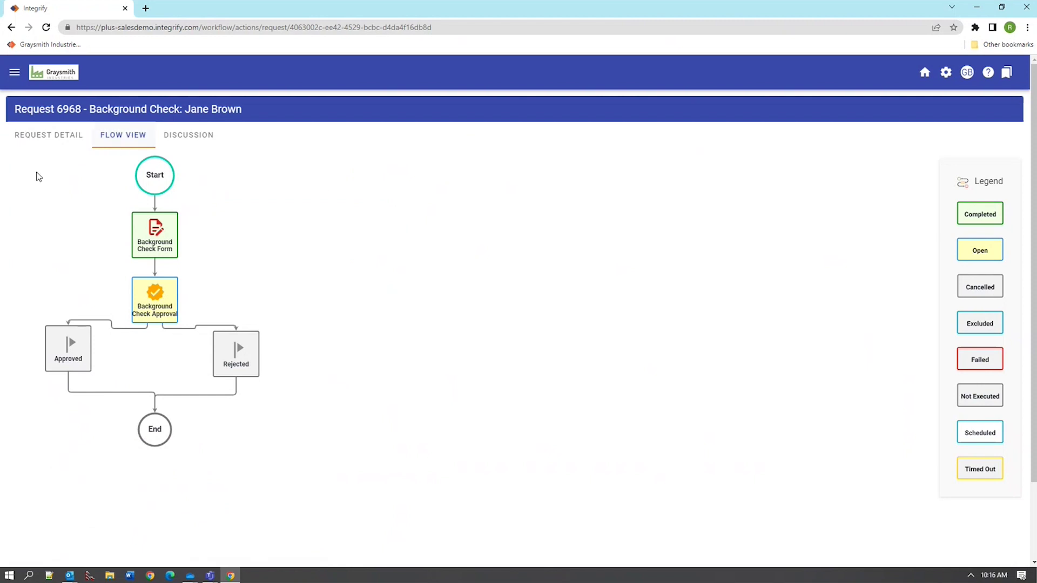
Run the first open Background Check Approval task from the request details and submit it as Approved
{"action": "left_click", "coordinate": [33, 135]}
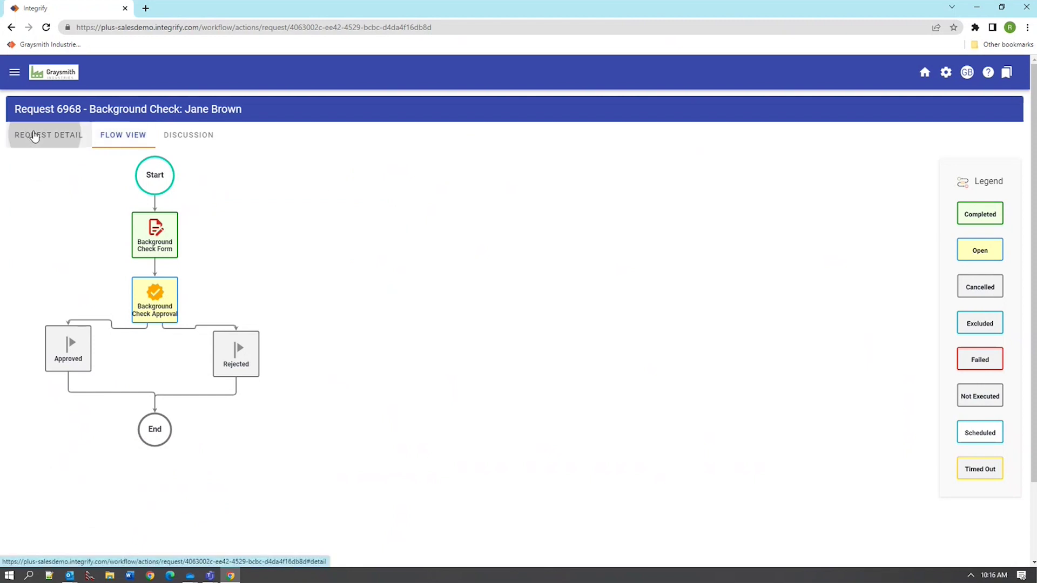
{"action": "left_click", "coordinate": [27, 352]}
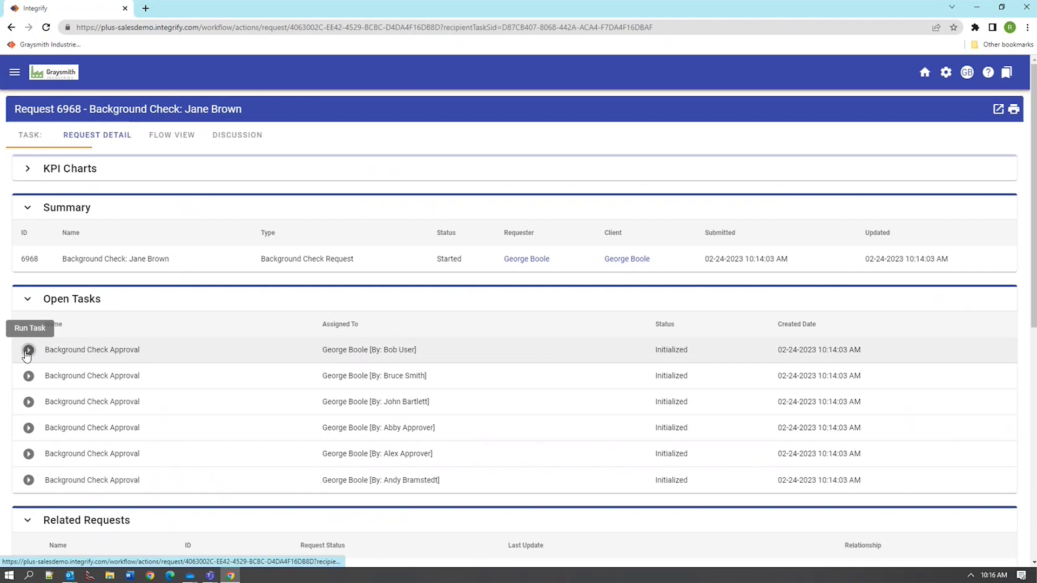
{"action": "left_click", "coordinate": [102, 221]}
{"action": "left_click", "coordinate": [100, 216]}
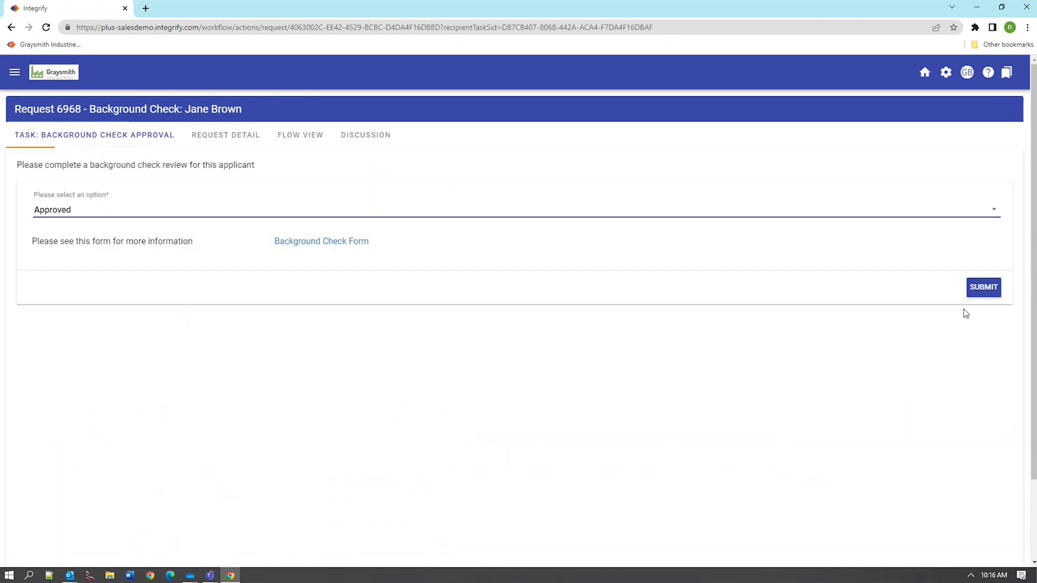
{"action": "left_click", "coordinate": [972, 290]}
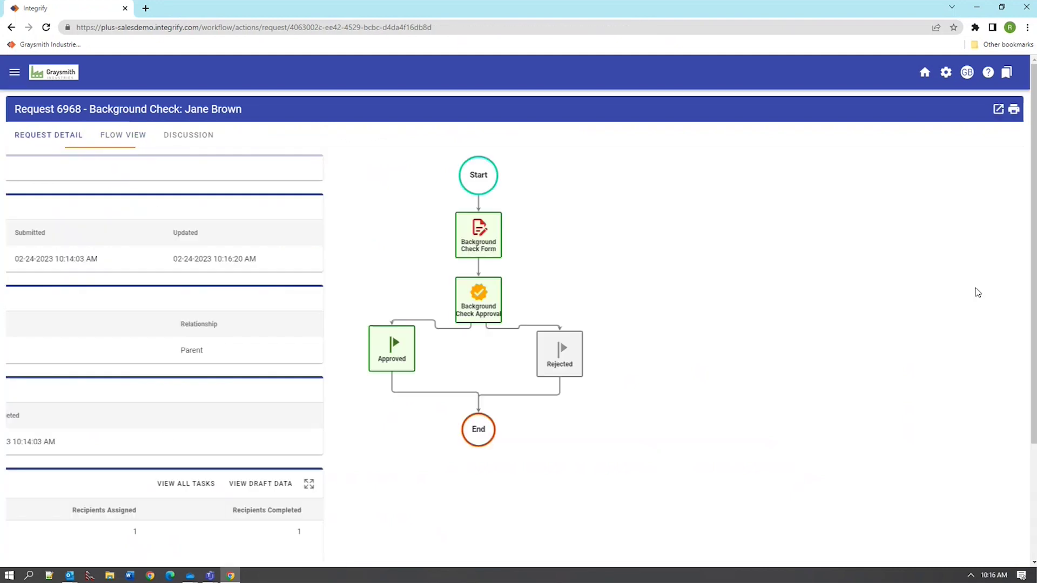
Return to the parent CTO-IT request through Related Requests and examine the IT delivery and network access tasks in its workflow diagram
{"action": "scroll", "coordinate": [128, 459], "scroll_direction": "down", "scroll_amount": 5}
{"action": "scroll", "coordinate": [129, 456], "scroll_direction": "up", "scroll_amount": 5}
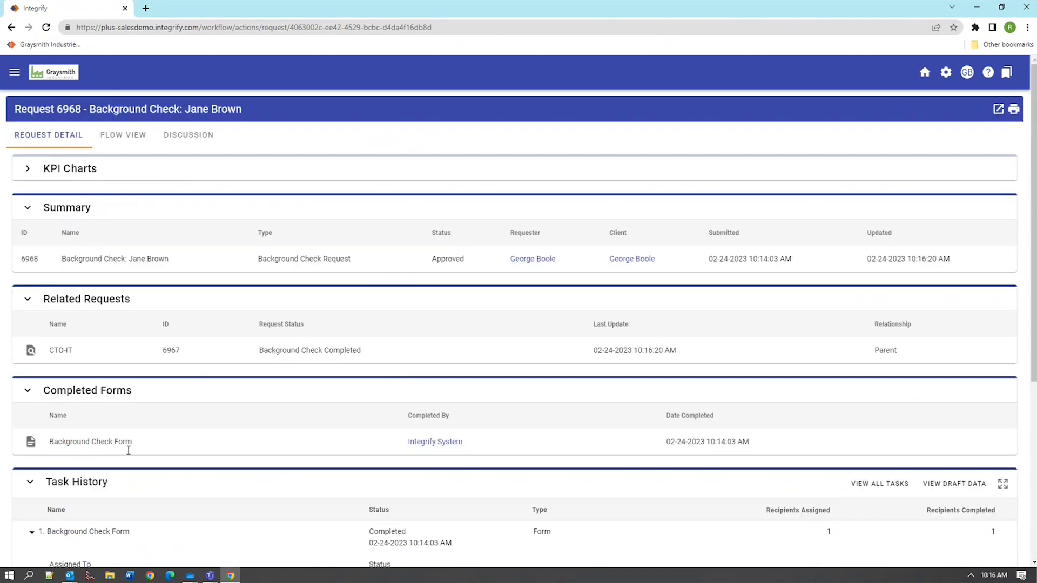
{"action": "left_click", "coordinate": [31, 350]}
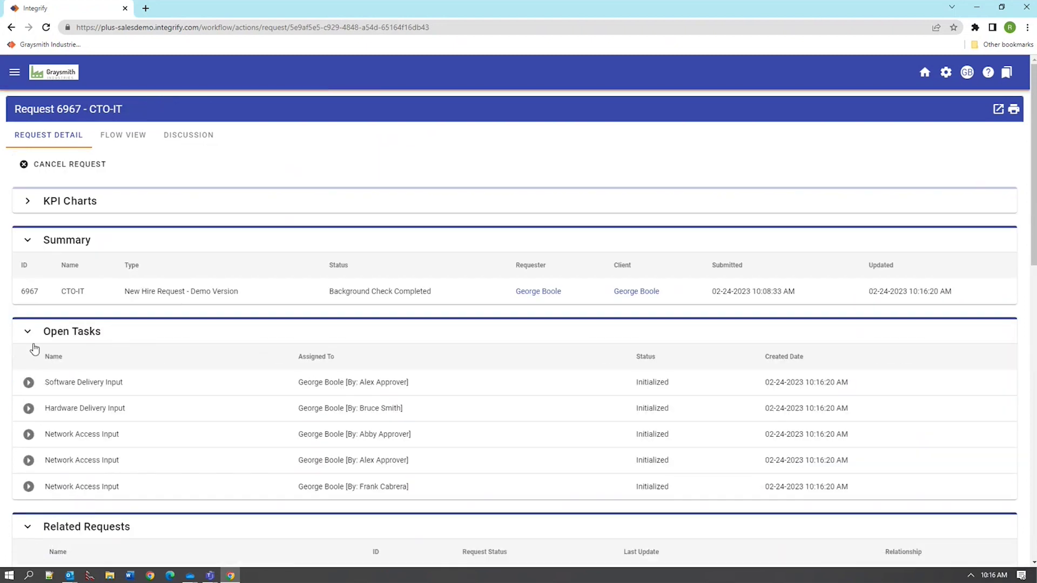
{"action": "left_click", "coordinate": [125, 138]}
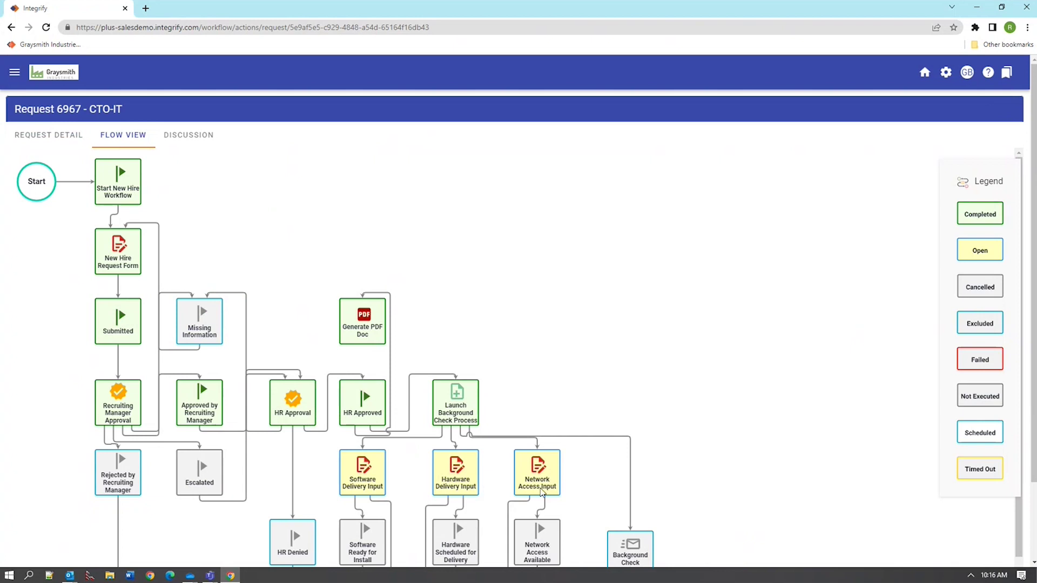
{"action": "scroll", "coordinate": [860, 306], "scroll_direction": "down", "scroll_amount": 2}
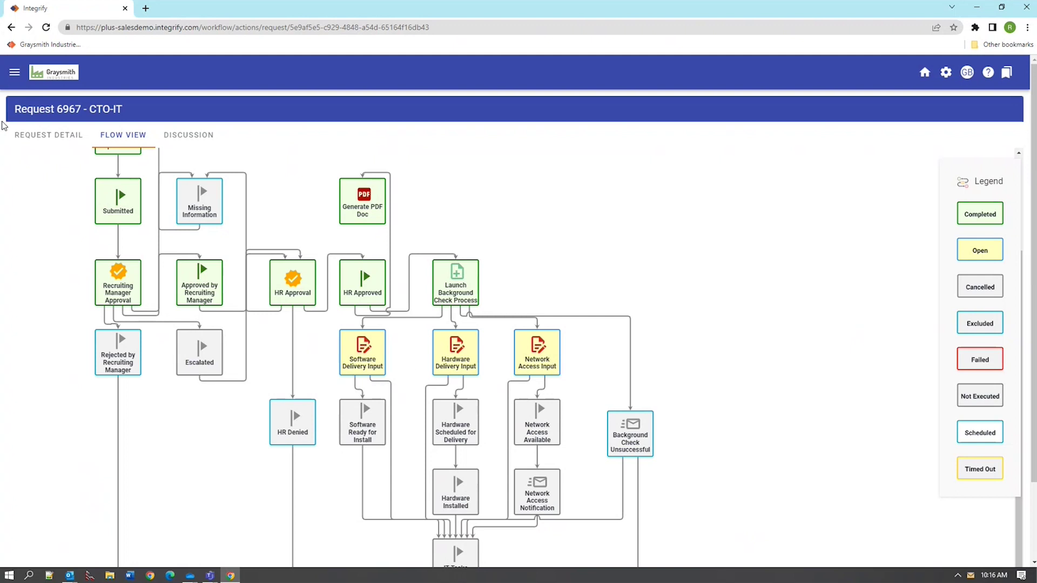
{"action": "scroll", "coordinate": [33, 189], "scroll_direction": "up", "scroll_amount": 2}
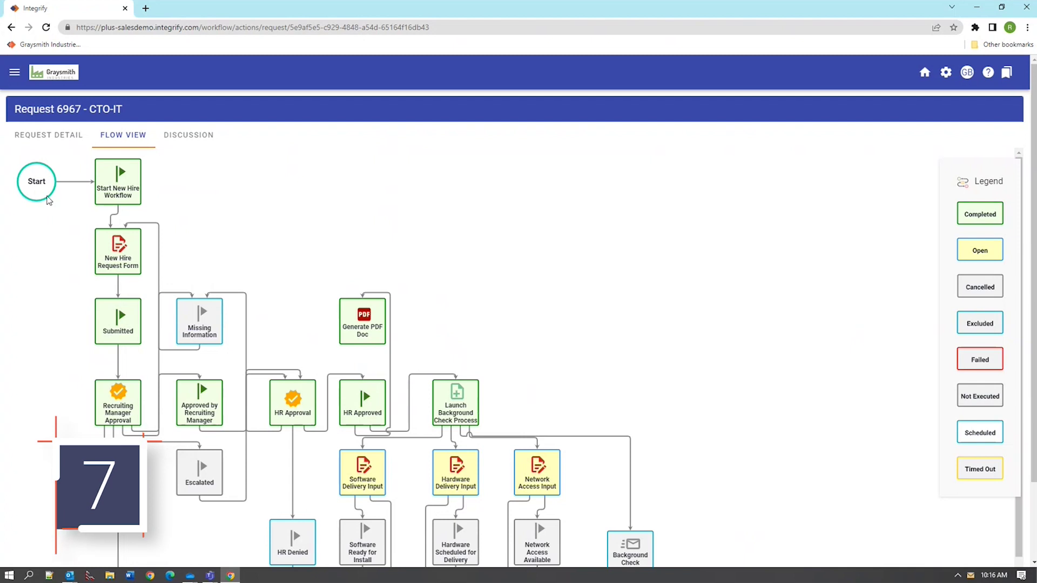
Review the My Requests, My Tasks and Monitor Requests lists in turn
{"action": "left_click", "coordinate": [14, 73]}
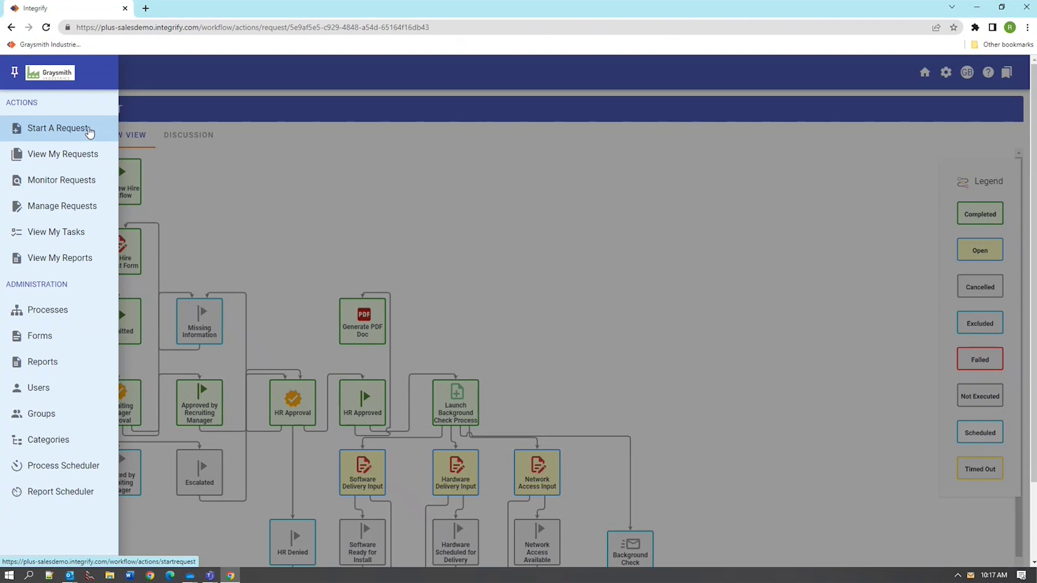
{"action": "left_click", "coordinate": [63, 153]}
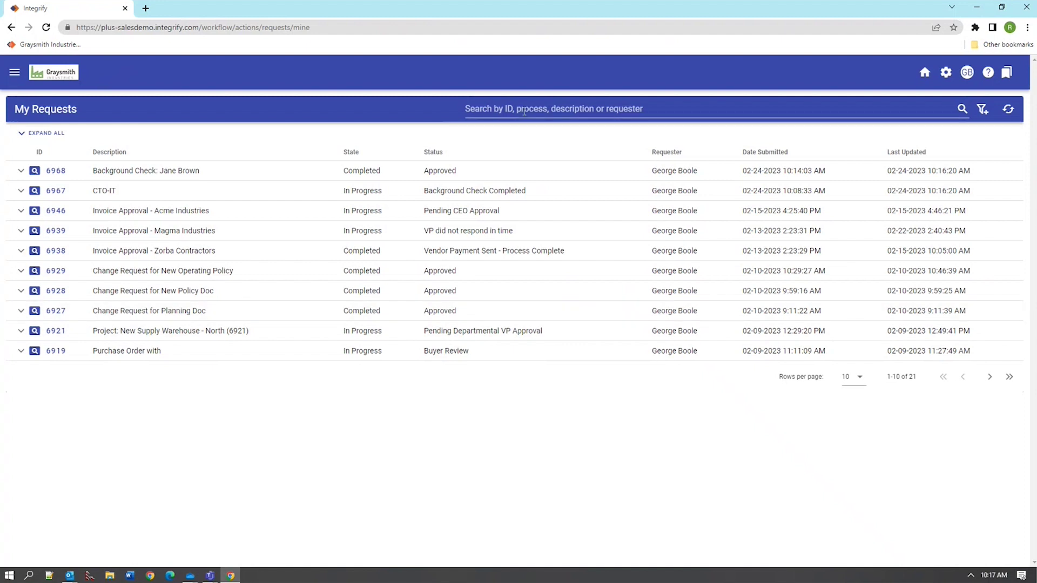
{"action": "left_click", "coordinate": [15, 72]}
{"action": "left_click", "coordinate": [37, 234]}
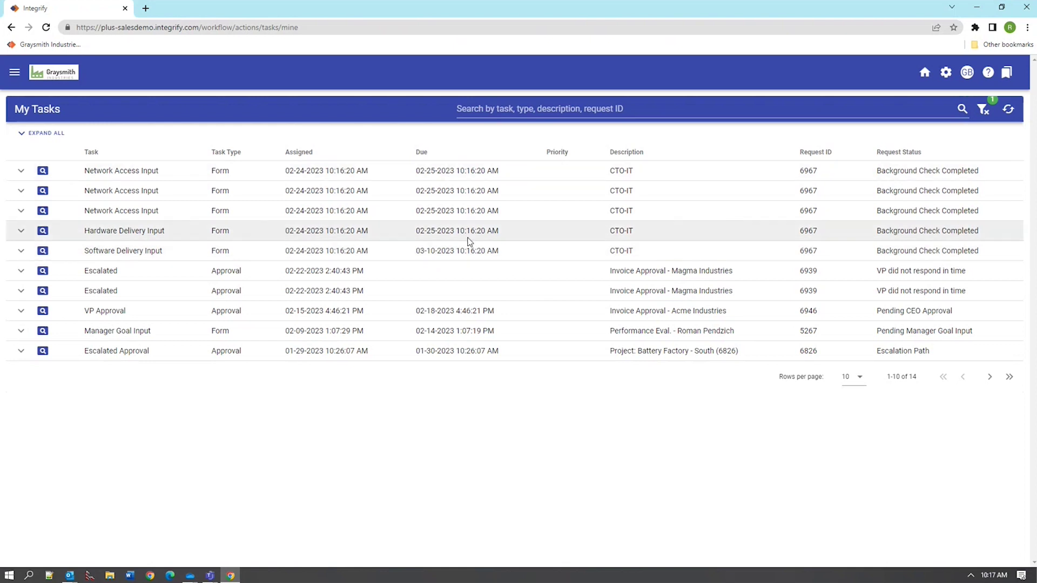
{"action": "left_click", "coordinate": [14, 72]}
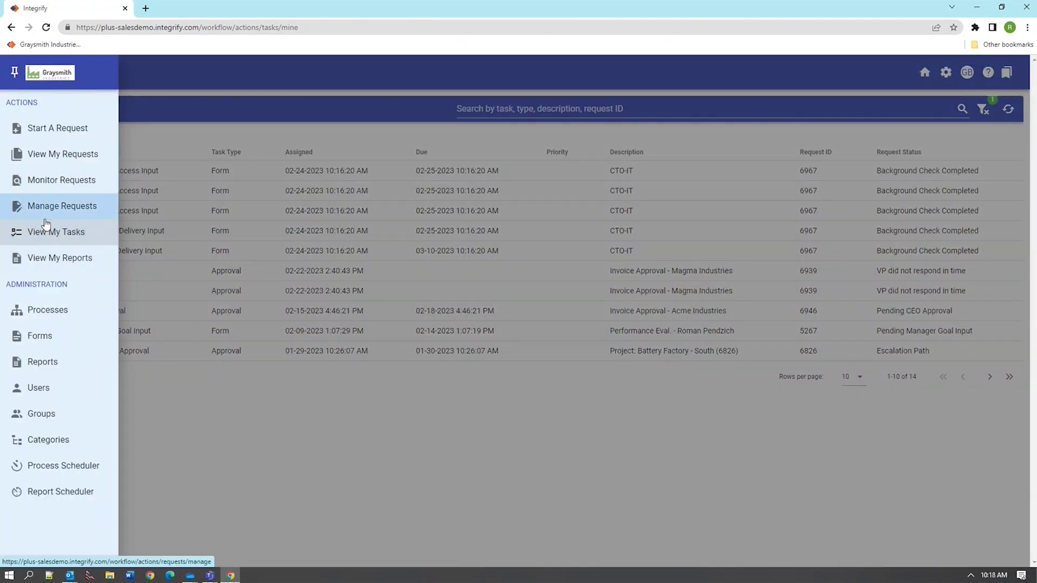
{"action": "left_click", "coordinate": [42, 184]}
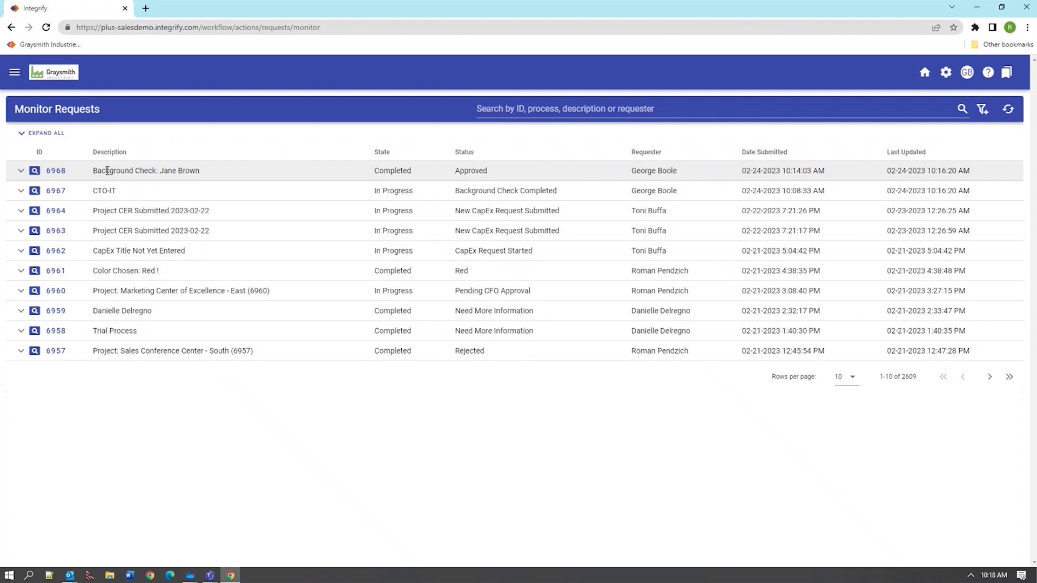
Open the CTO-IT request from Manage Requests and bring up the options for its Software Delivery Input task in the management flow
{"action": "left_click", "coordinate": [15, 73]}
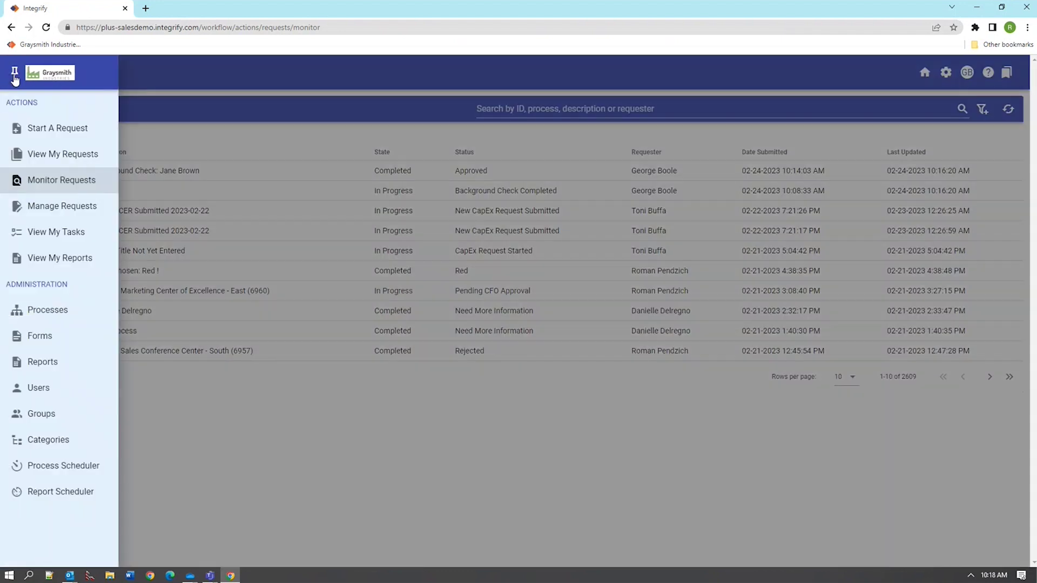
{"action": "left_click", "coordinate": [60, 207]}
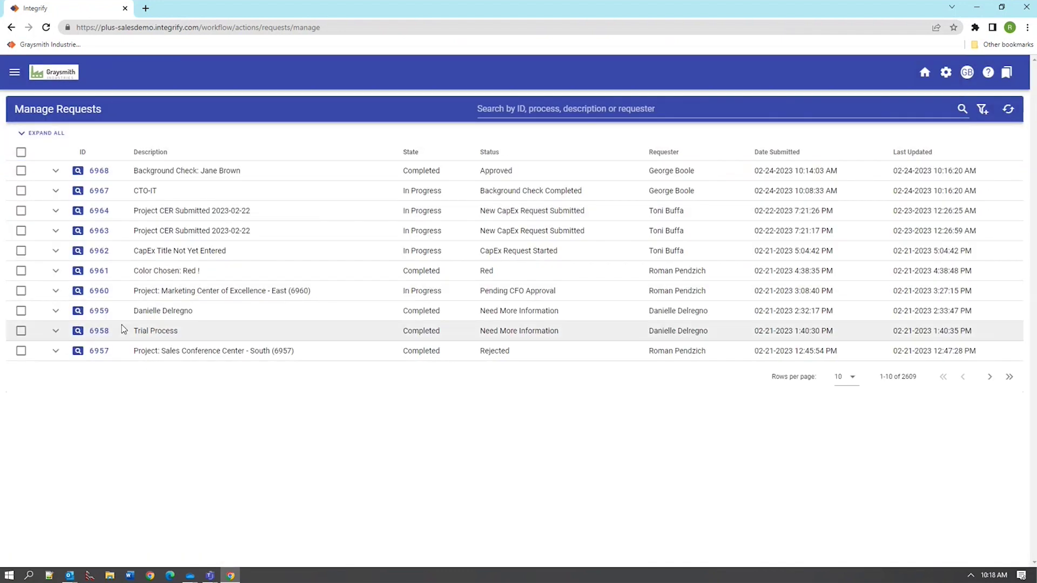
{"action": "left_click", "coordinate": [78, 192]}
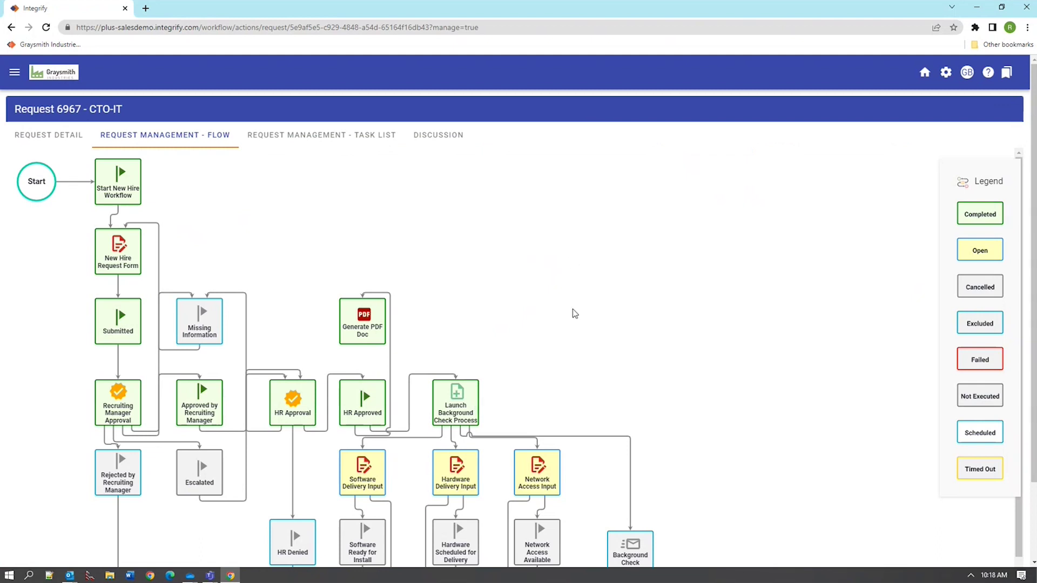
{"action": "right_click", "coordinate": [361, 479]}
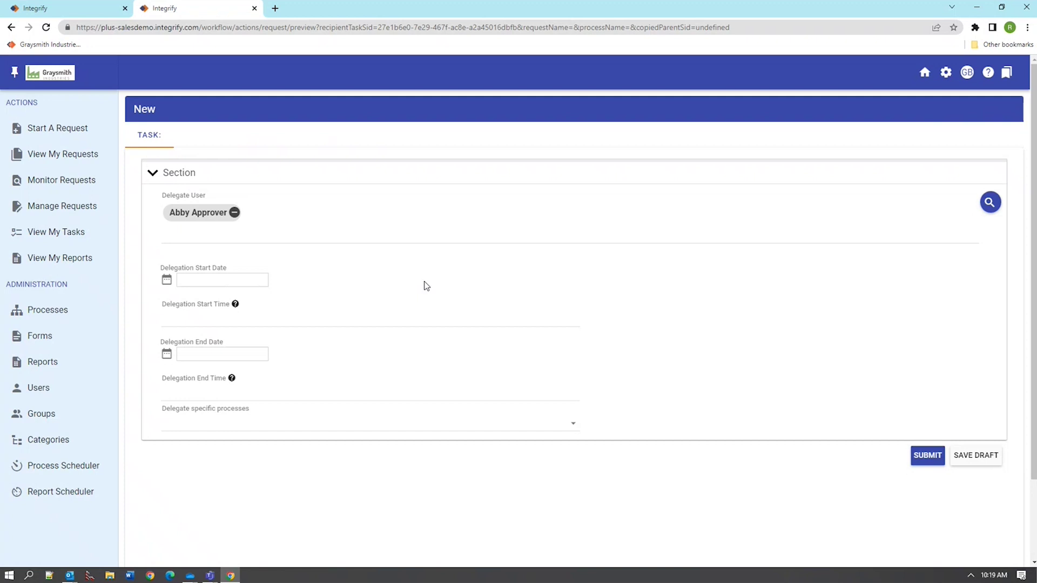
Set the Delegation Start Date to 03/06/2023 in the delegation form
{"action": "left_click", "coordinate": [255, 279]}
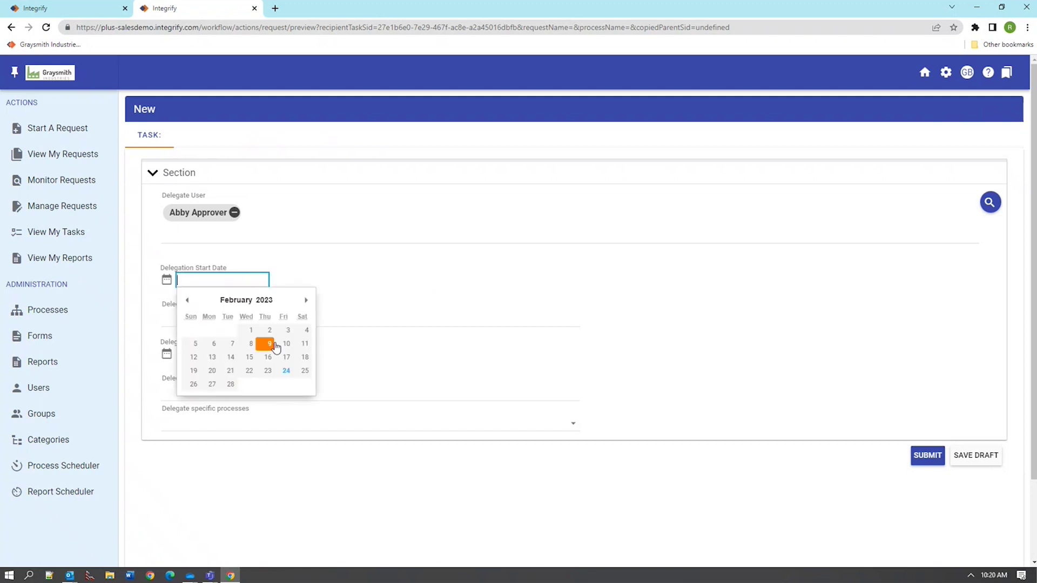
{"action": "left_click", "coordinate": [305, 301]}
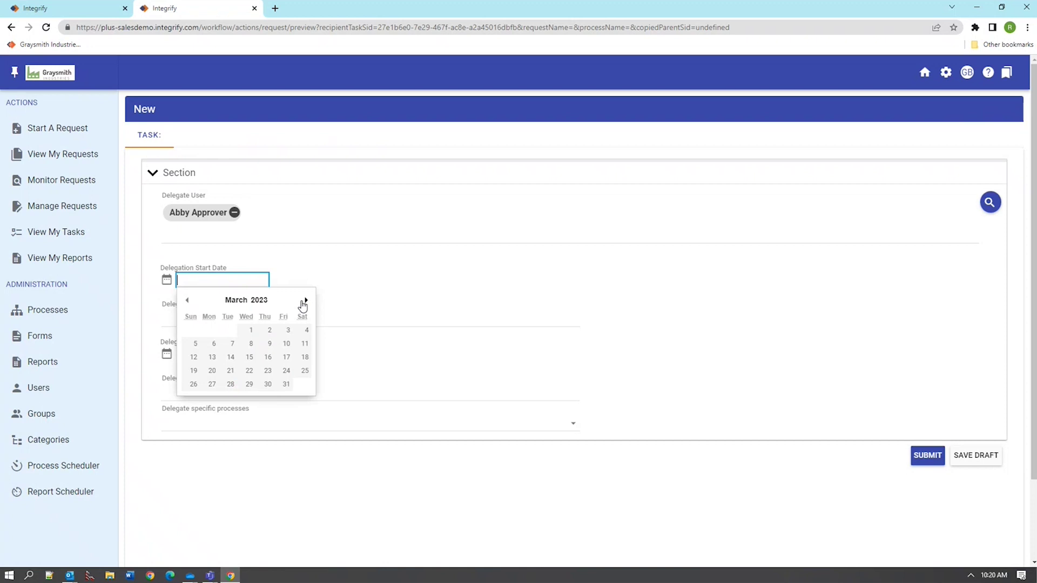
{"action": "left_click", "coordinate": [206, 344]}
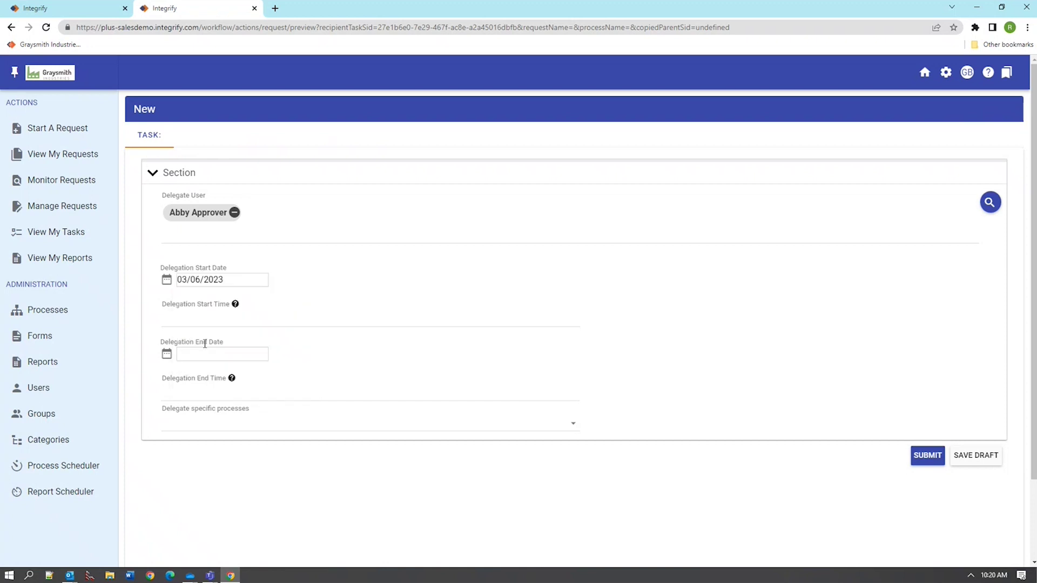
Set the Delegation End Date to 03/10/2023 in the delegation form
{"action": "left_click", "coordinate": [202, 353]}
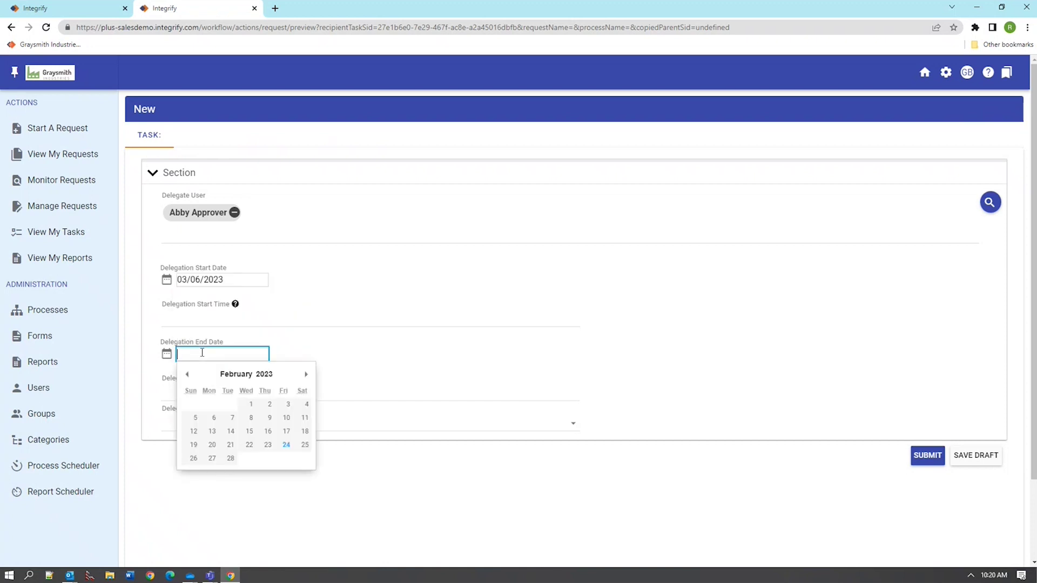
{"action": "left_click", "coordinate": [306, 375]}
{"action": "left_click", "coordinate": [287, 418]}
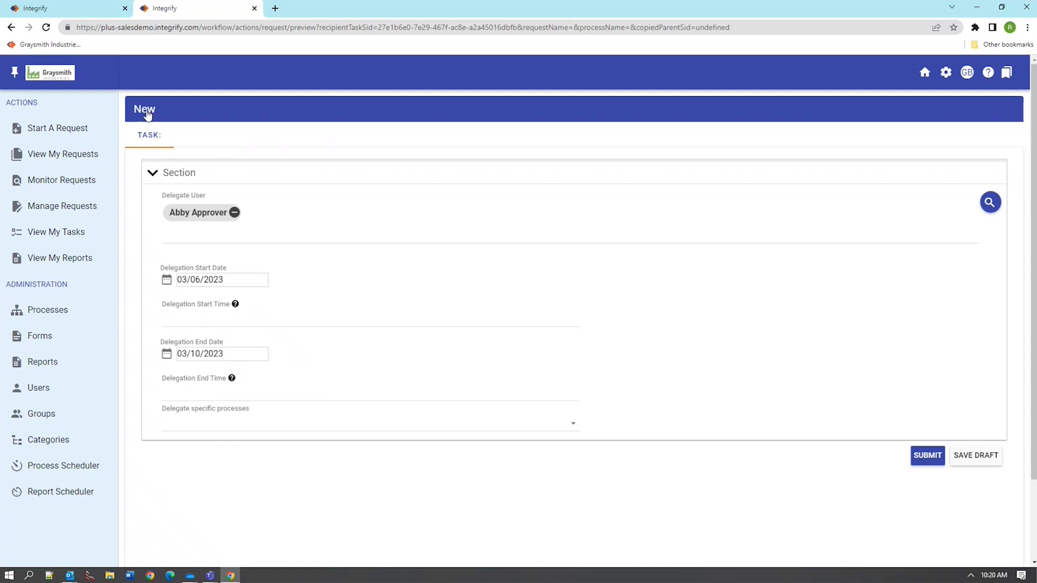
Return to the CTO-IT request's management flow and add the sixth listed account as an additional recipient of the Software Delivery Input task
{"action": "left_click", "coordinate": [61, 11]}
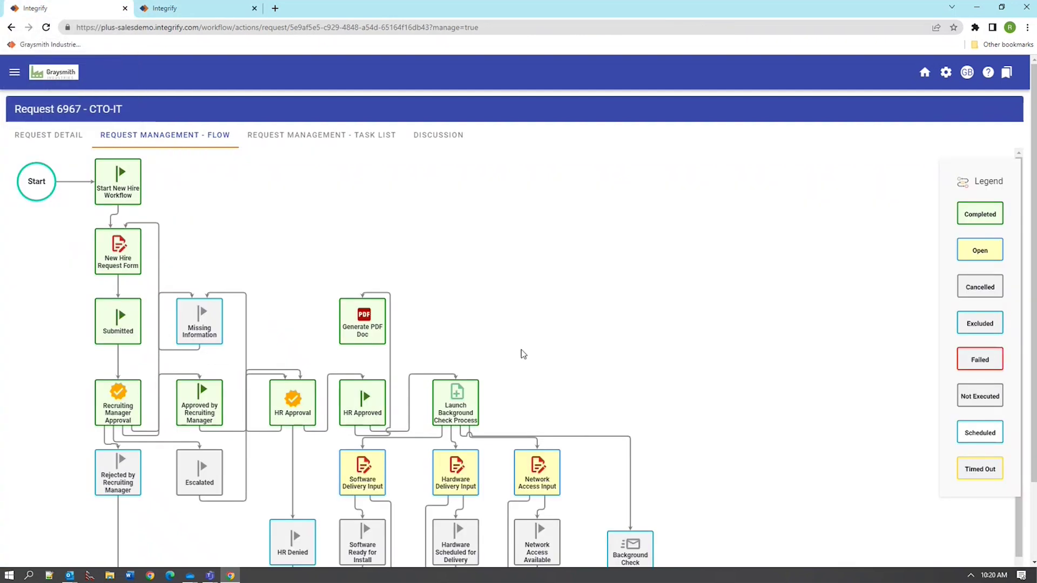
{"action": "scroll", "coordinate": [583, 307], "scroll_direction": "down", "scroll_amount": 2}
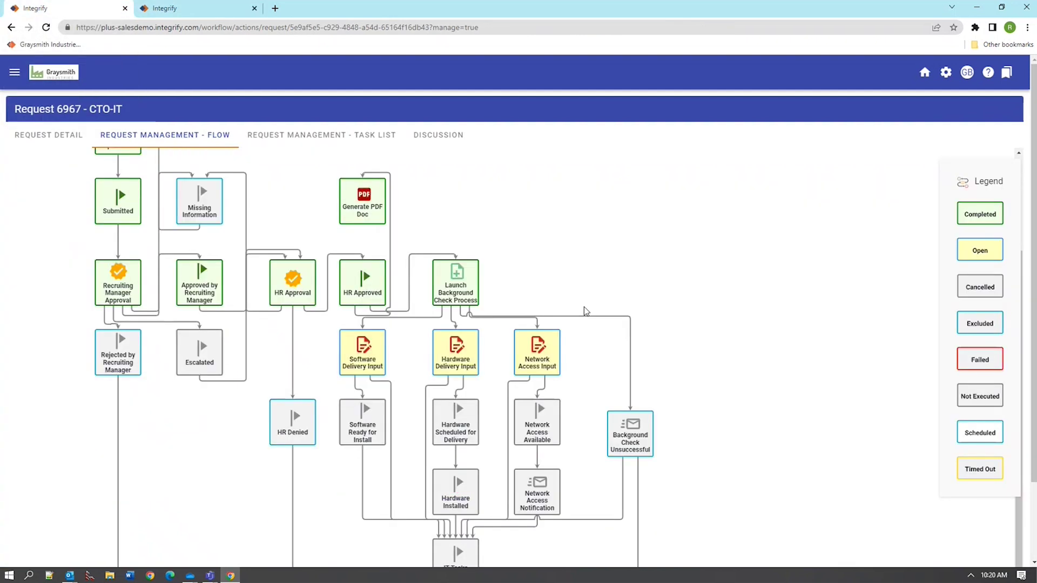
{"action": "right_click", "coordinate": [351, 348]}
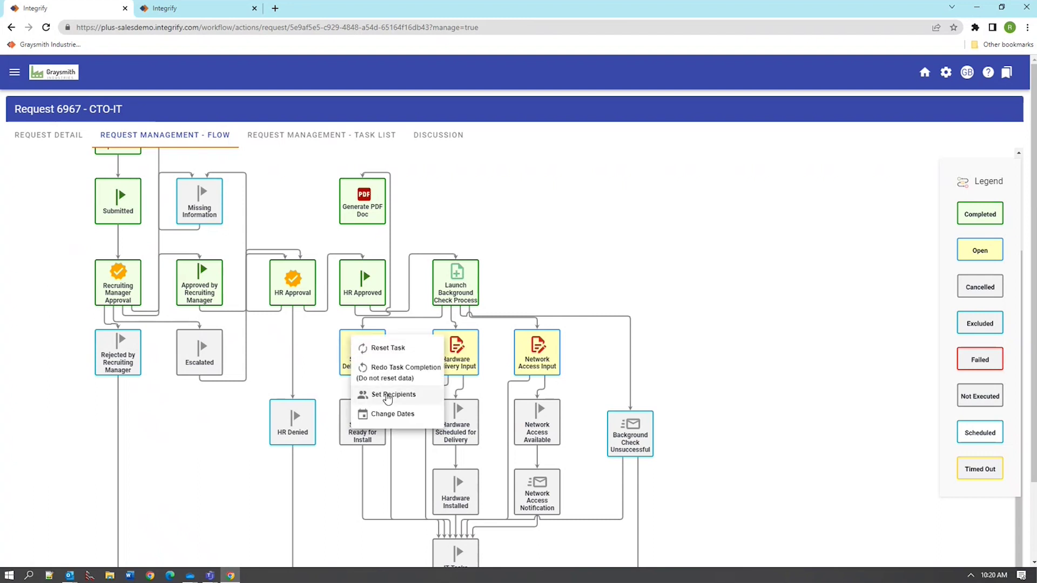
{"action": "left_click", "coordinate": [386, 397]}
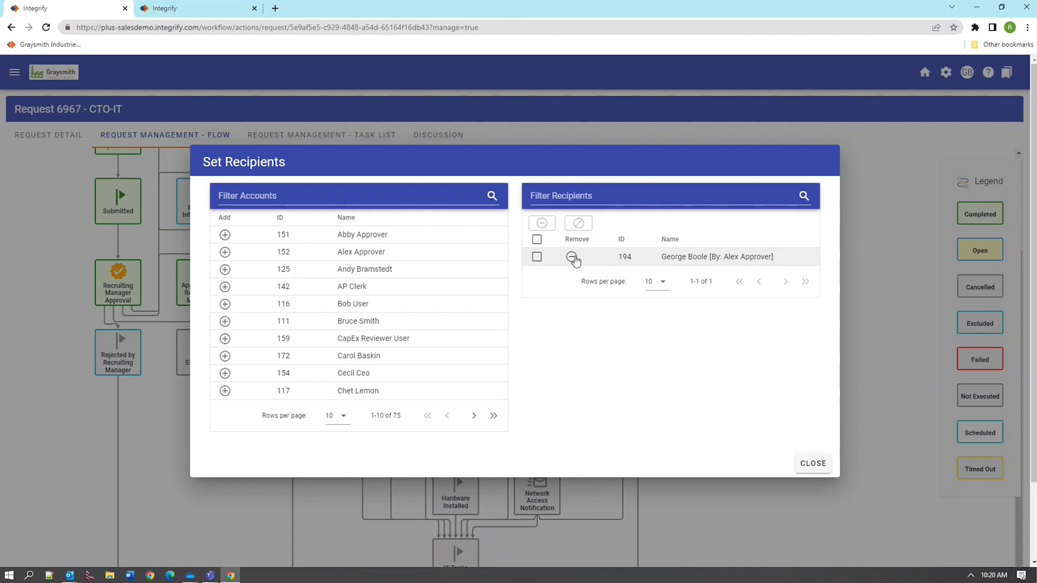
{"action": "left_click", "coordinate": [225, 323]}
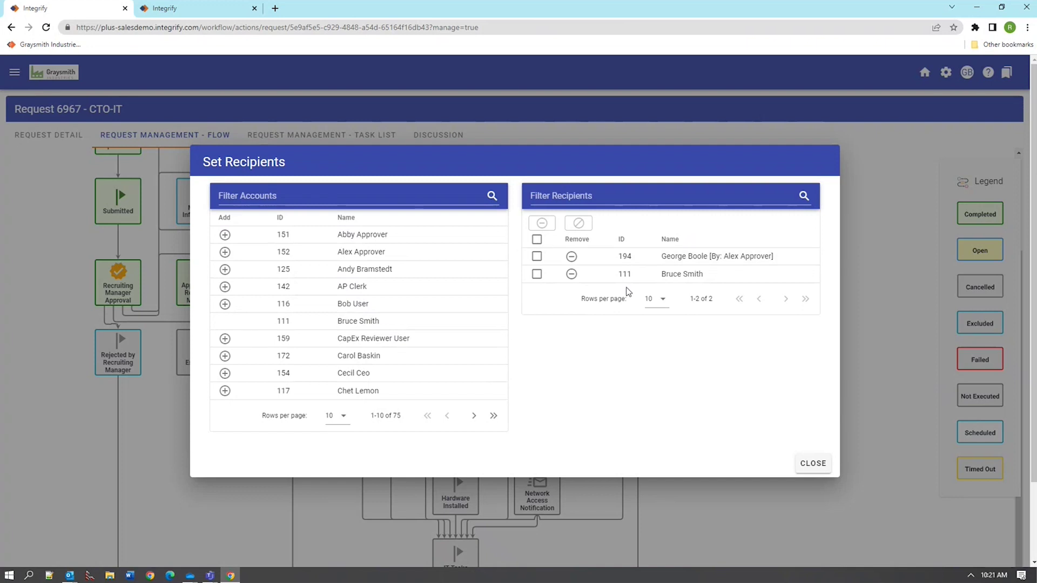
{"action": "left_click", "coordinate": [813, 465]}
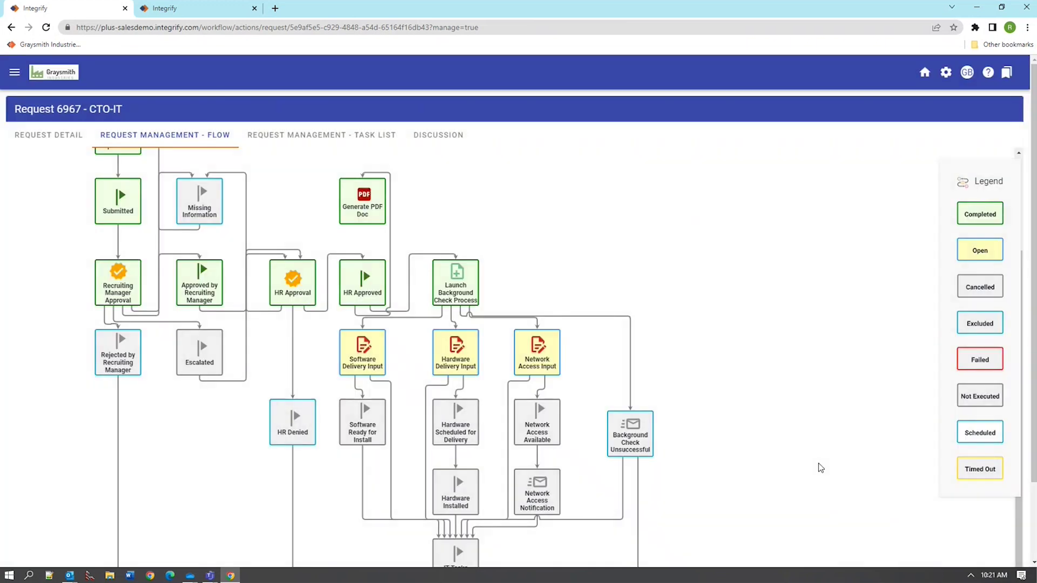
Reset the HR Approval task in the CTO-IT request's management flow
{"action": "left_click", "coordinate": [290, 284]}
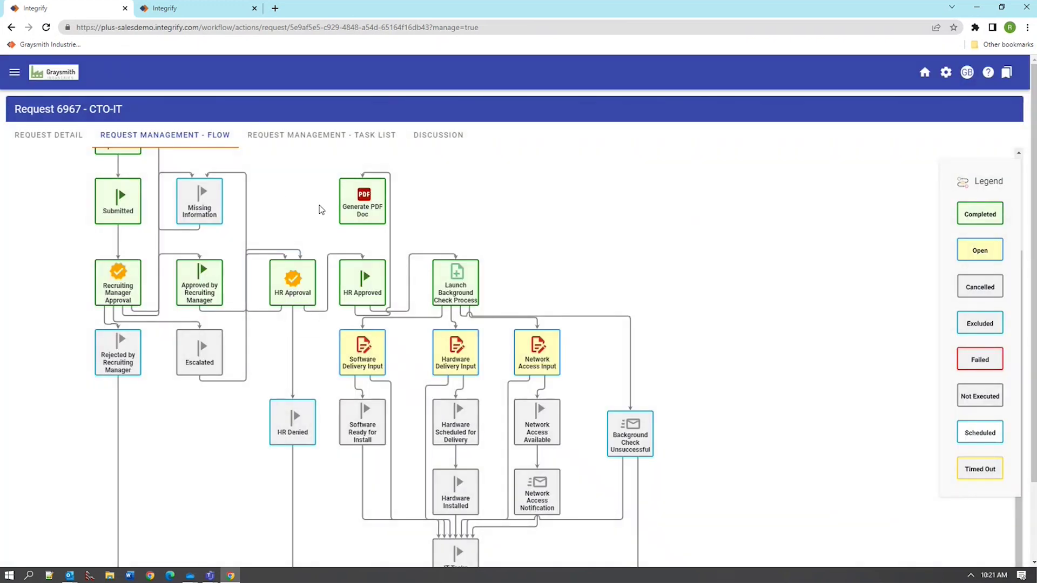
{"action": "left_click", "coordinate": [292, 276]}
{"action": "left_click", "coordinate": [293, 444]}
{"action": "scroll", "coordinate": [32, 216], "scroll_direction": "up", "scroll_amount": 2}
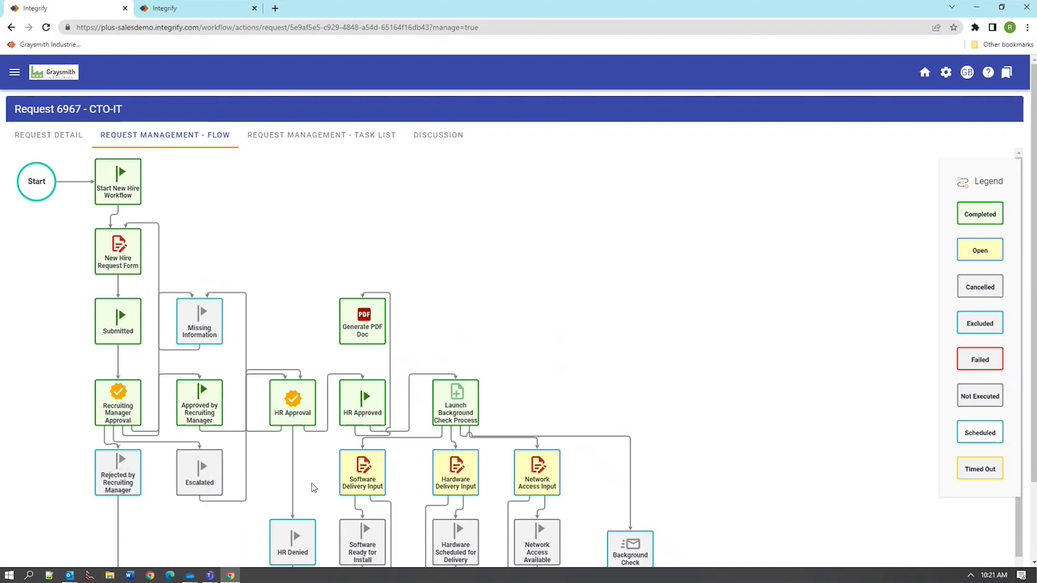
{"action": "left_click", "coordinate": [284, 395]}
{"action": "right_click", "coordinate": [294, 405]}
{"action": "left_click", "coordinate": [315, 407]}
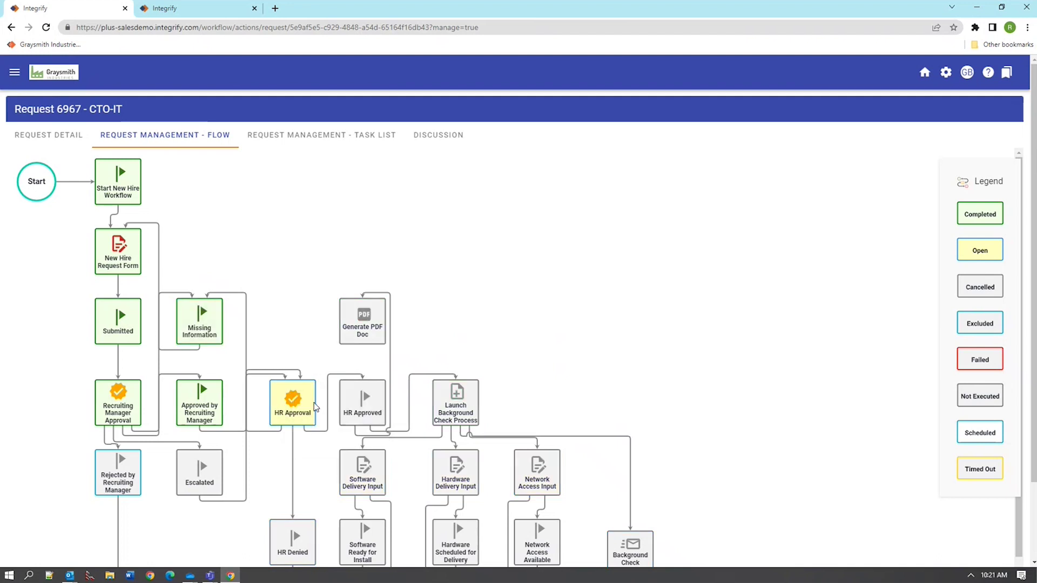
{"action": "right_click", "coordinate": [287, 390]}
{"action": "left_click", "coordinate": [281, 304]}
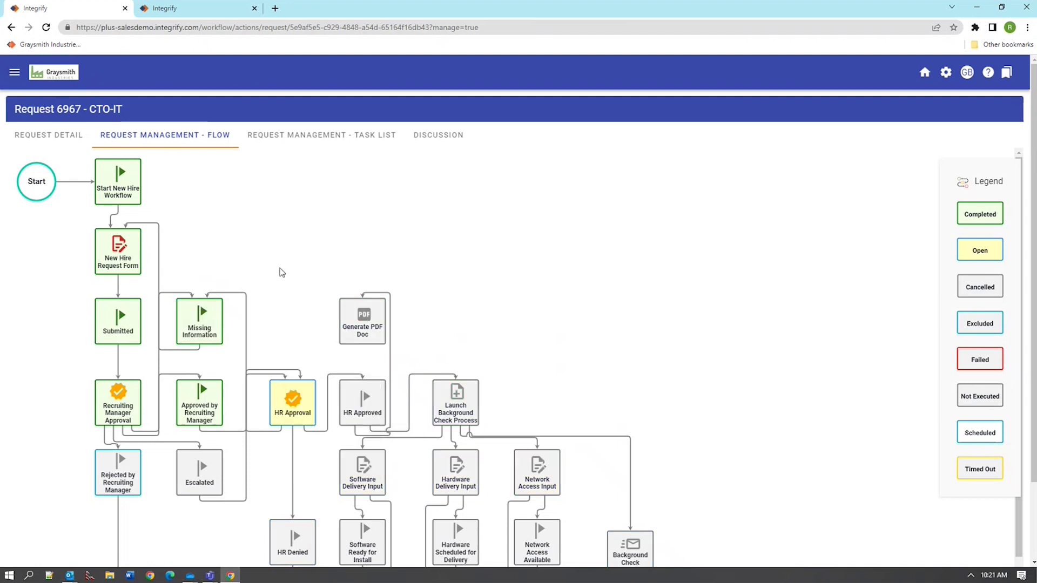